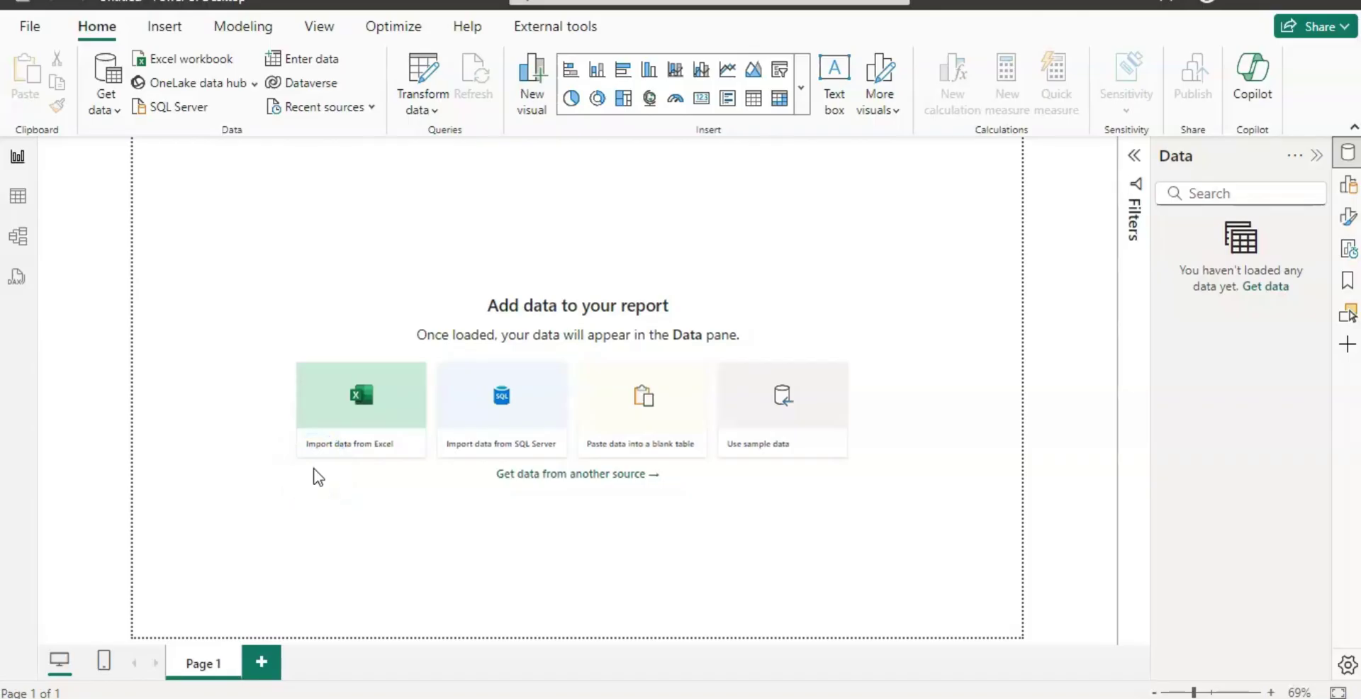
Import the Poppulation by Country Excel data, view its nine rows in Table view, and select the URL field
click(362, 447)
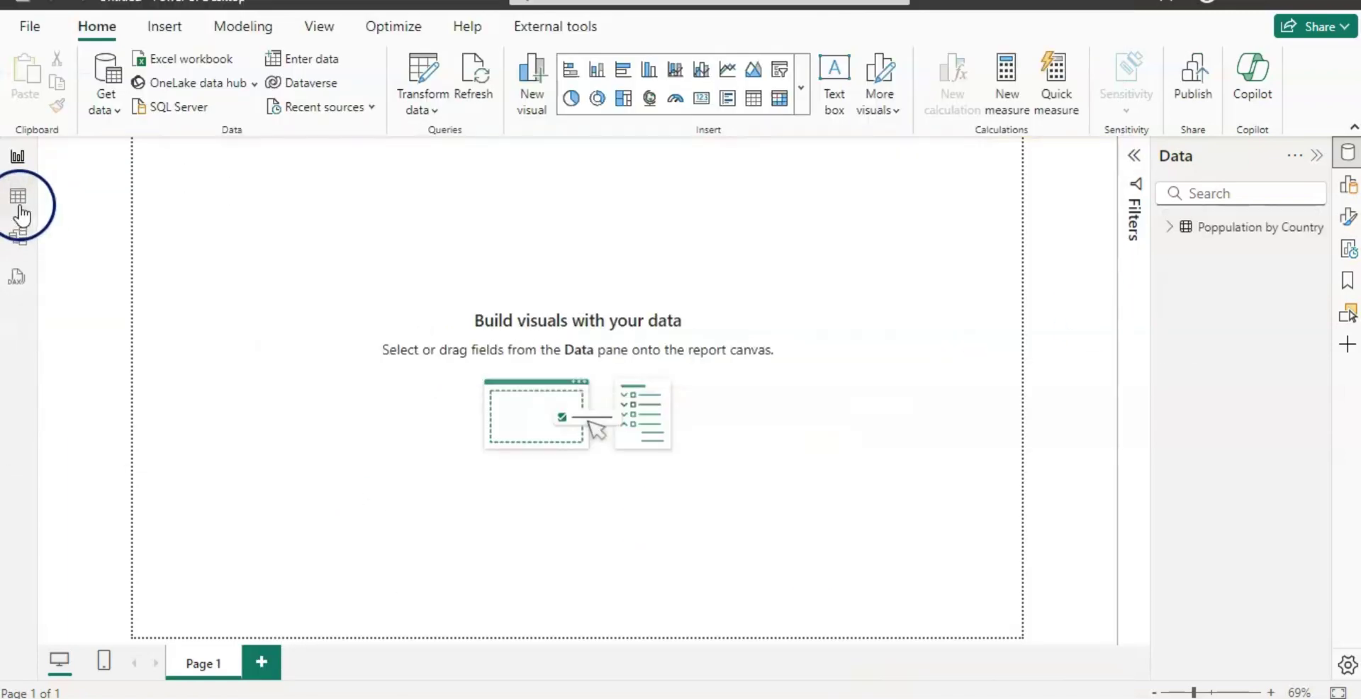
click(18, 195)
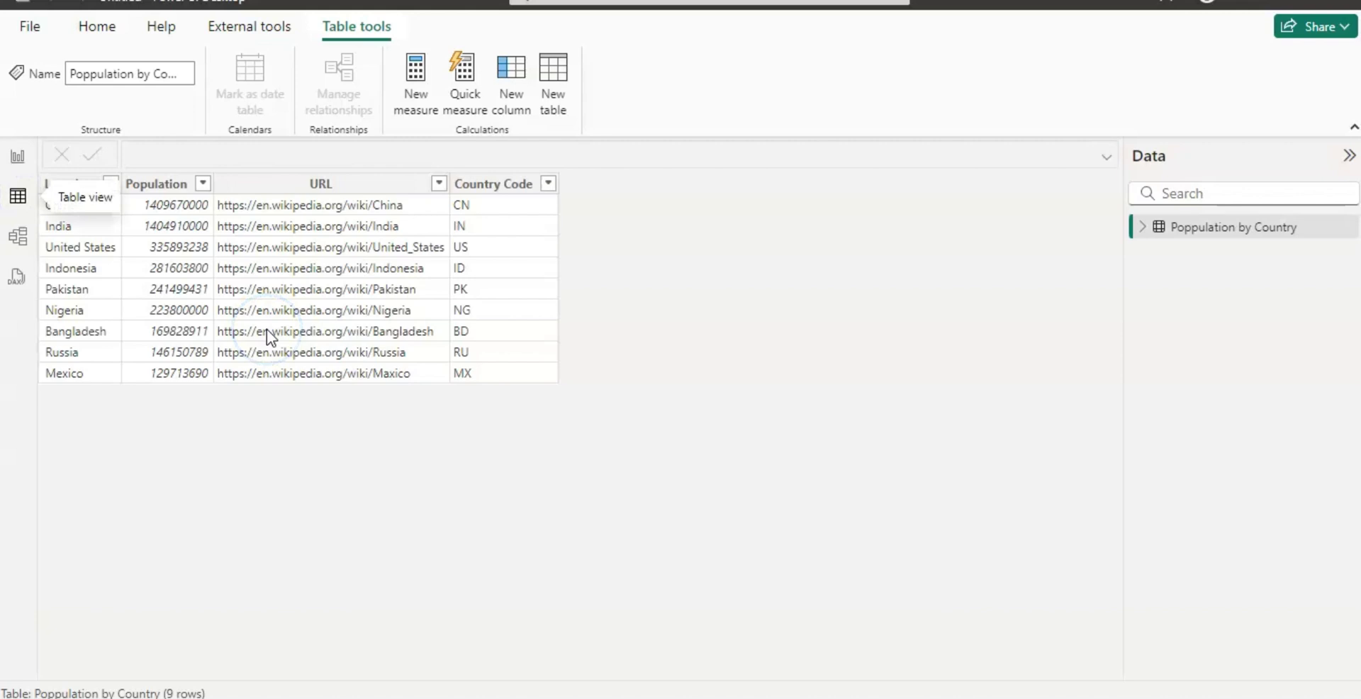
click(61, 383)
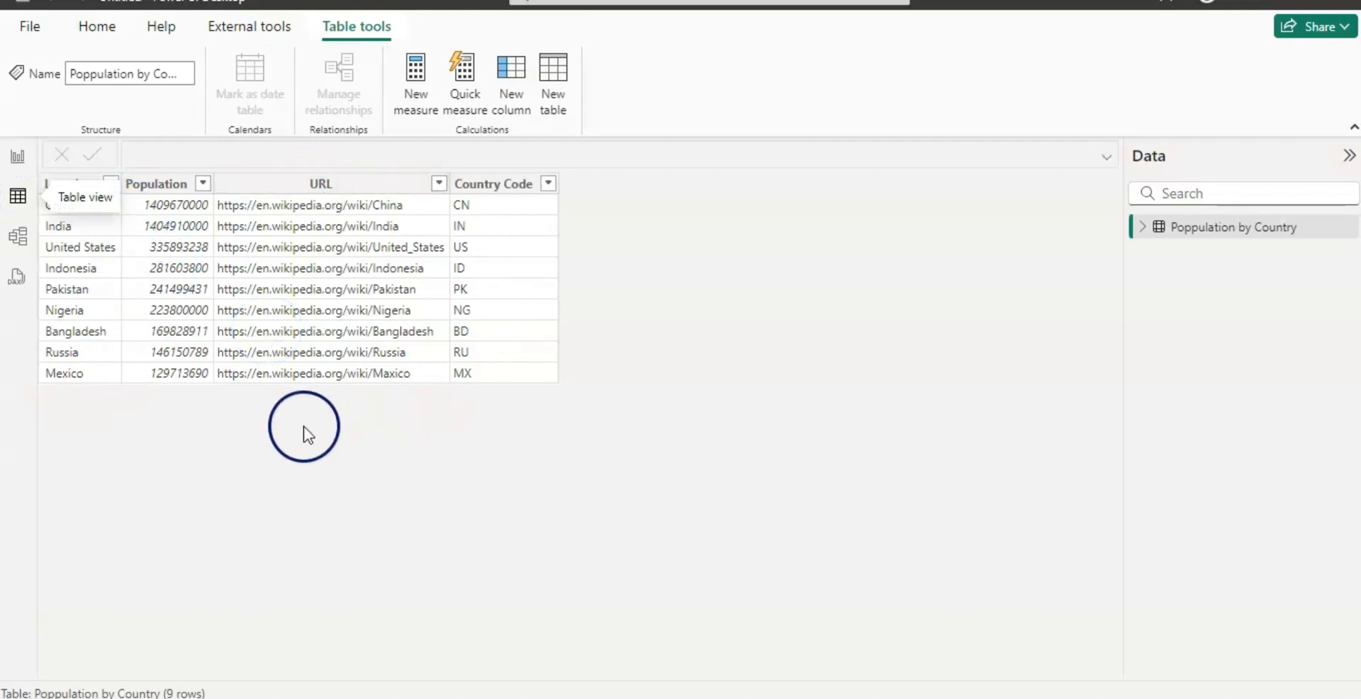
click(167, 443)
click(74, 186)
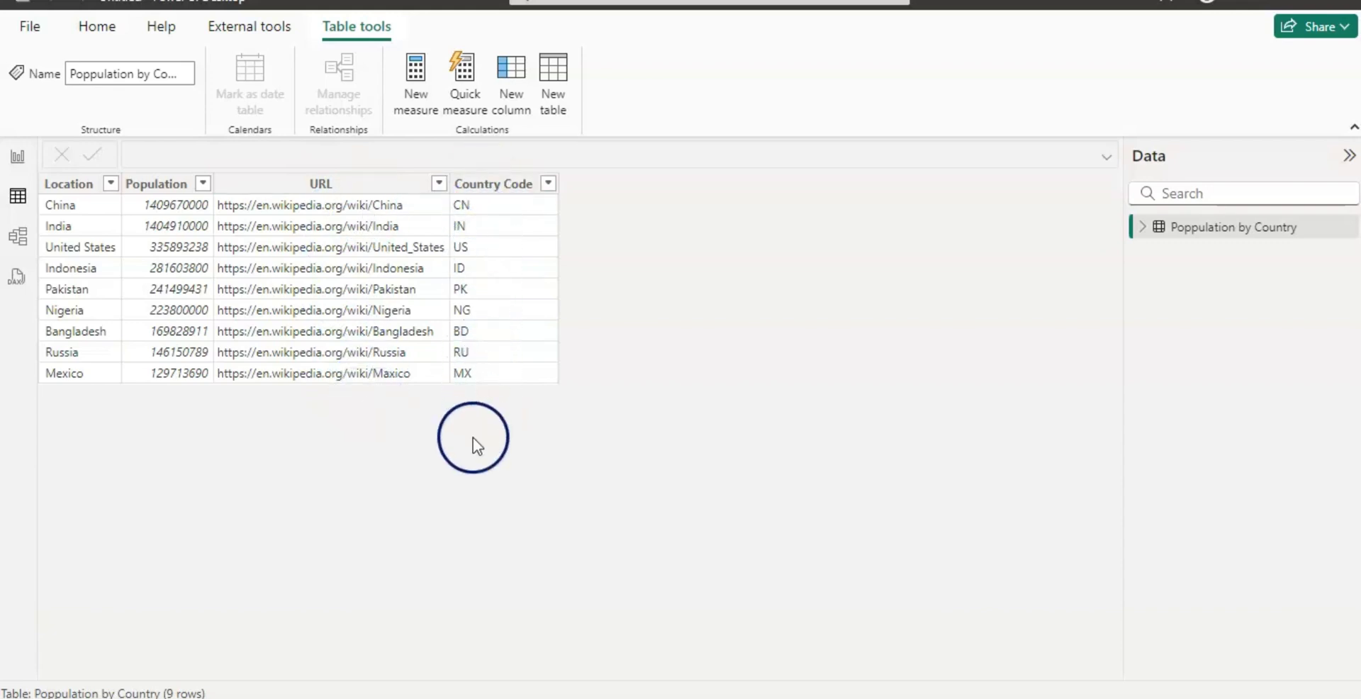
click(1142, 228)
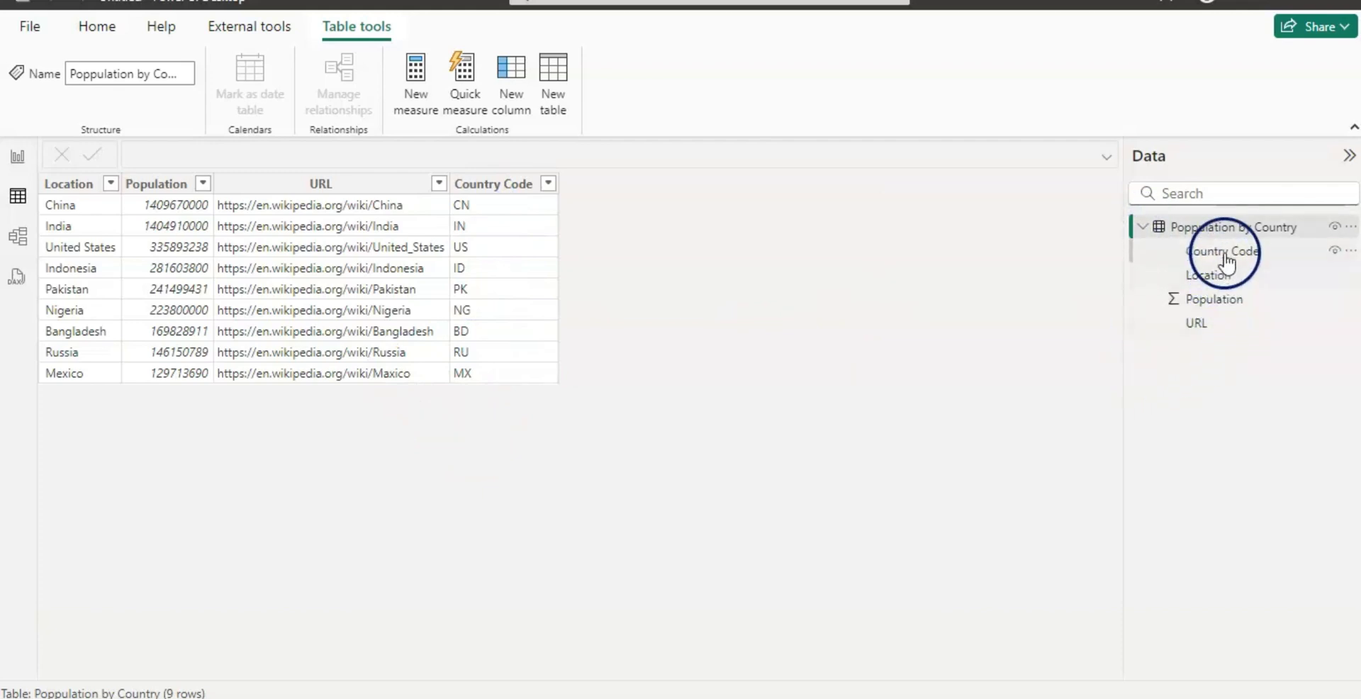
click(1201, 324)
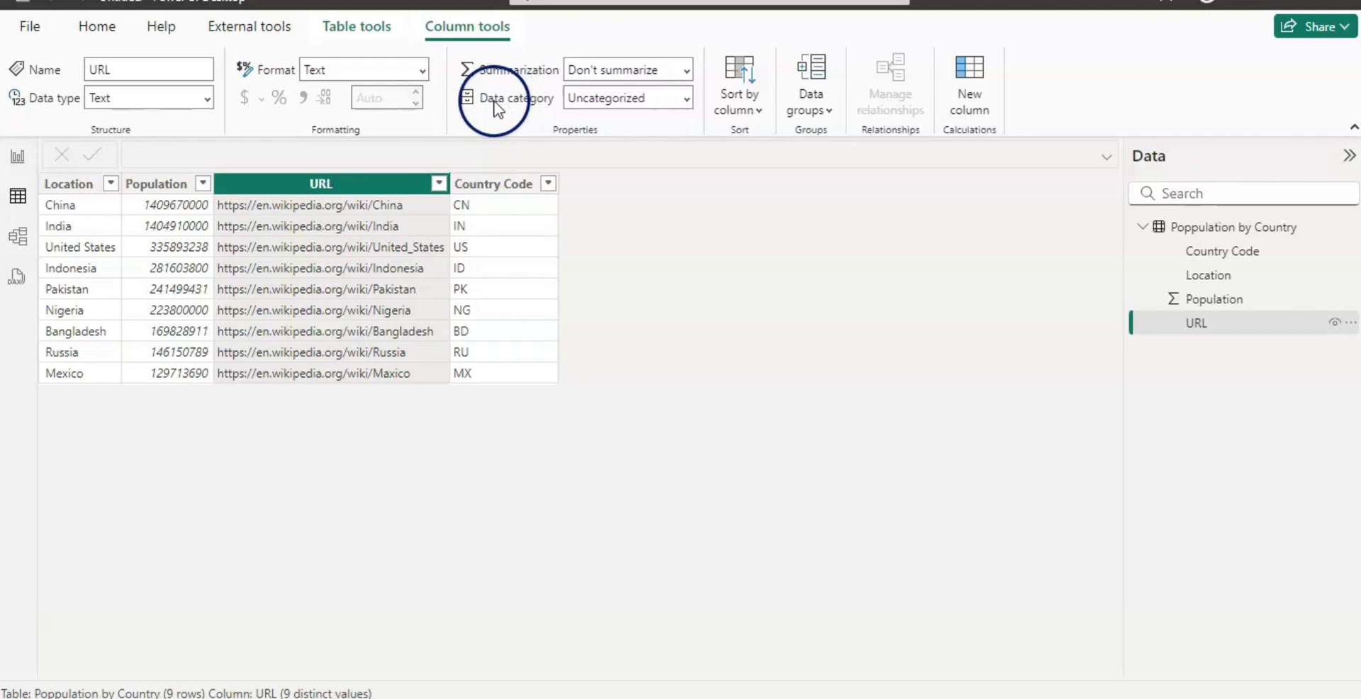
Set the URL column's data category to Web URL
click(687, 99)
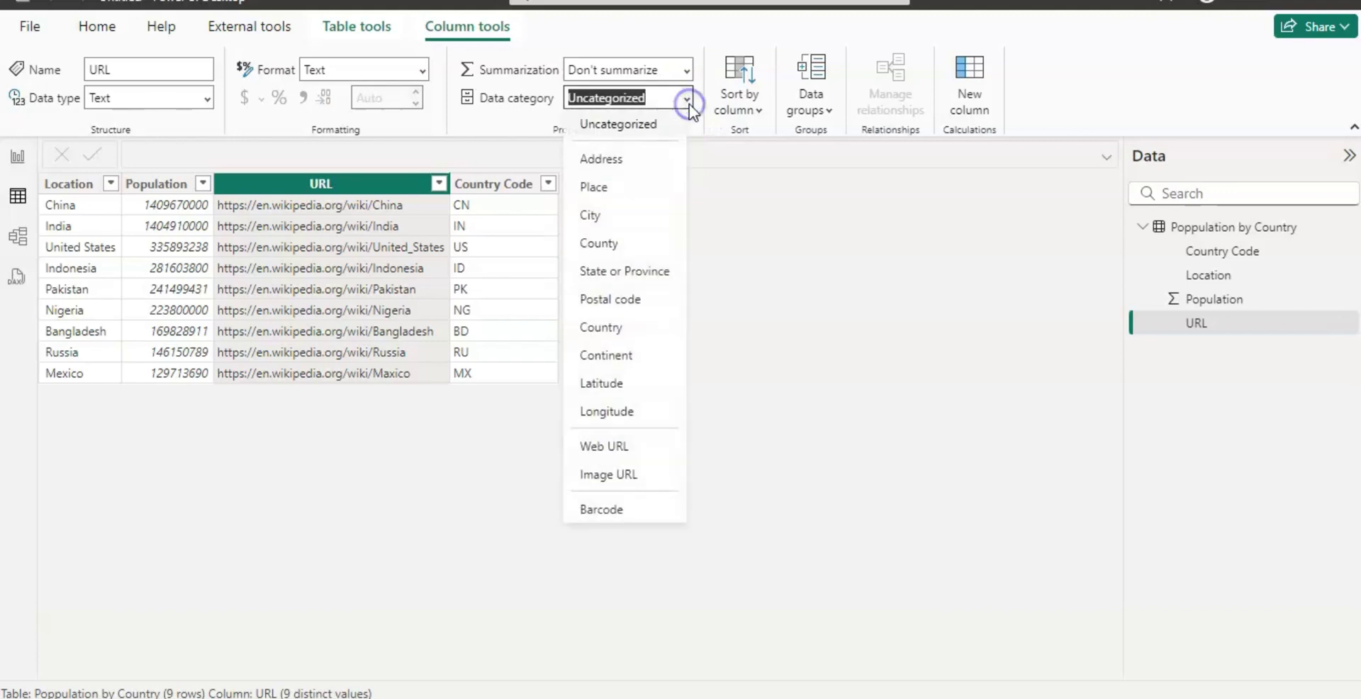
click(617, 446)
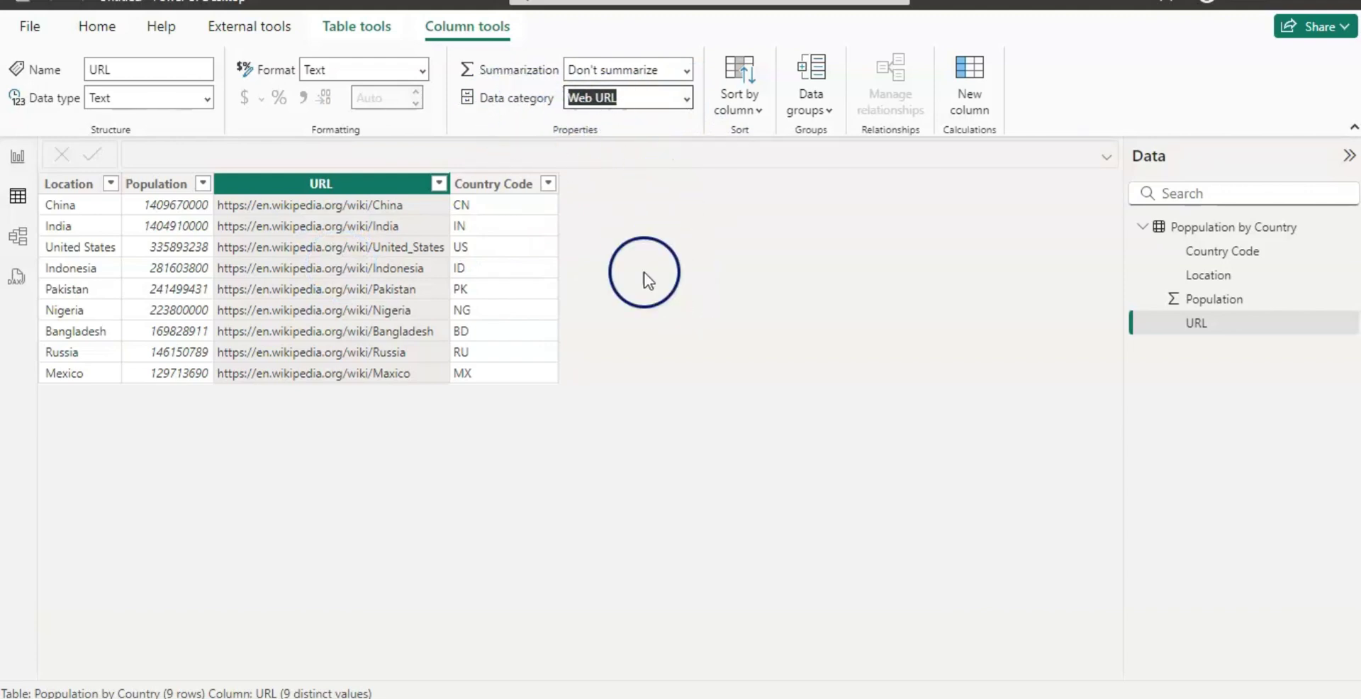
Insert a matrix visual on the report page and enlarge it to fill most of the page
click(19, 158)
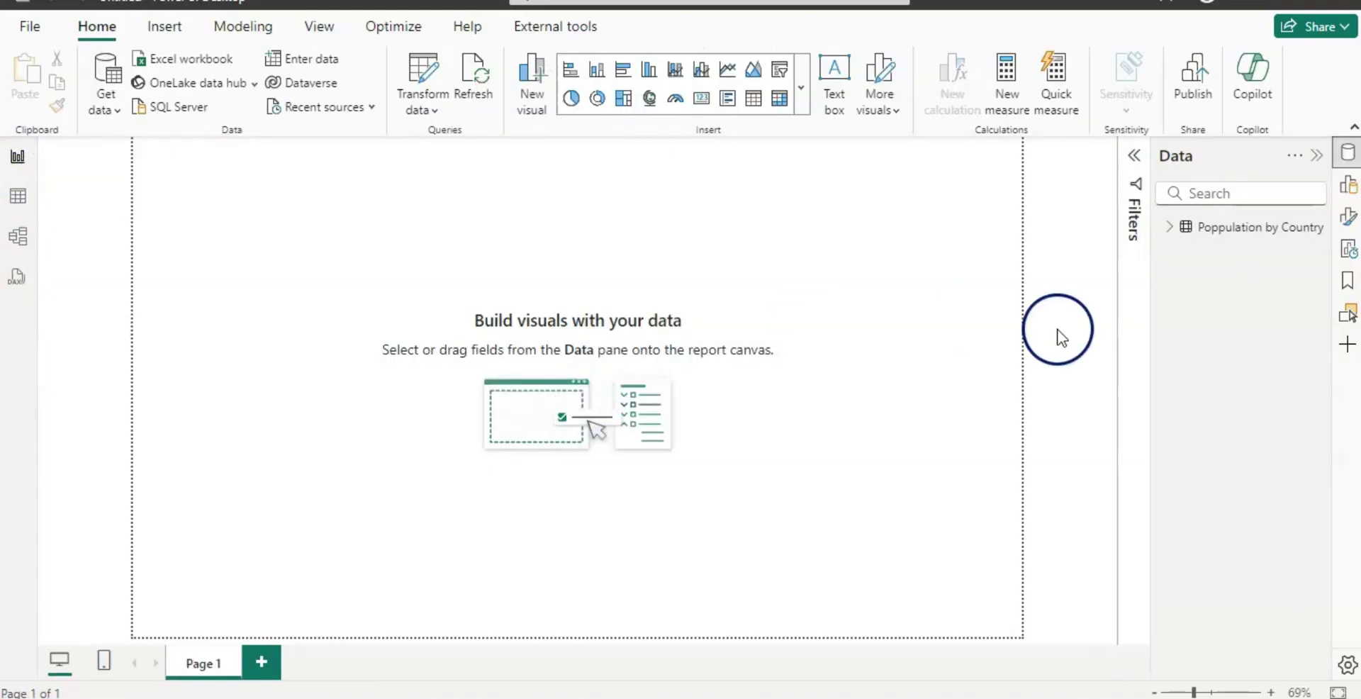
click(781, 100)
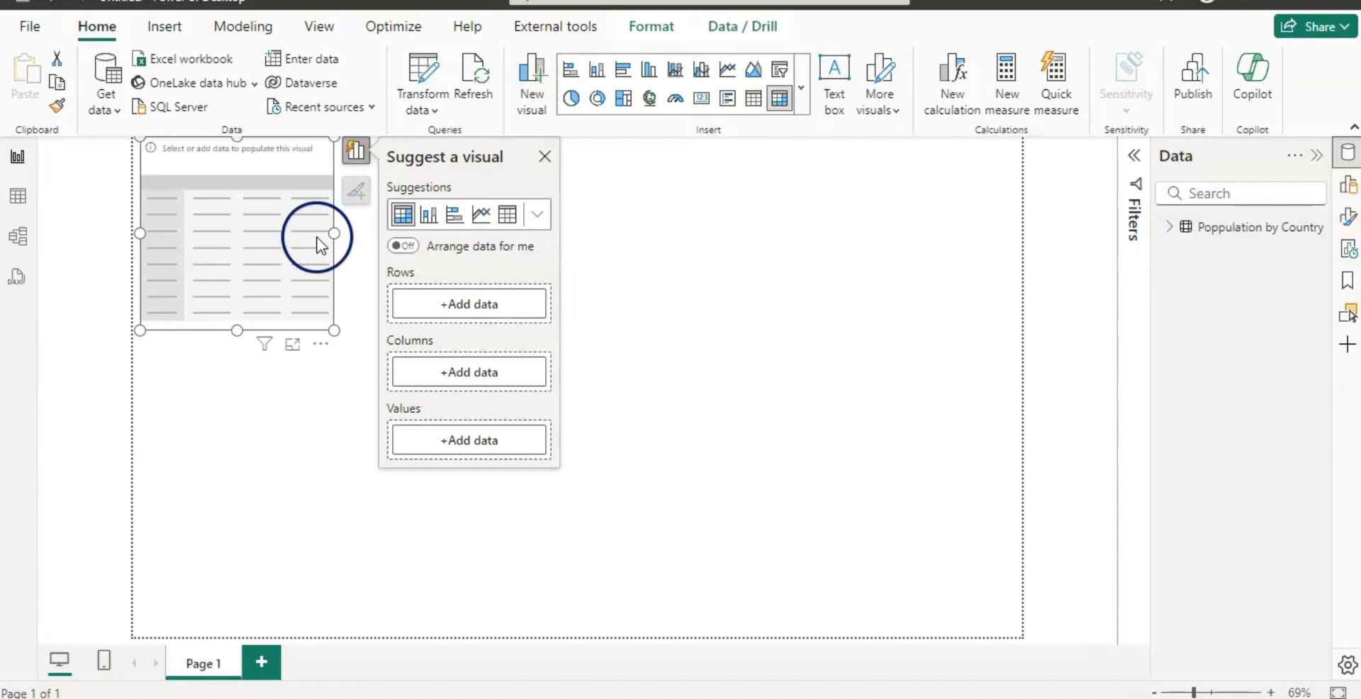
click(363, 361)
drag(366, 362, 976, 604)
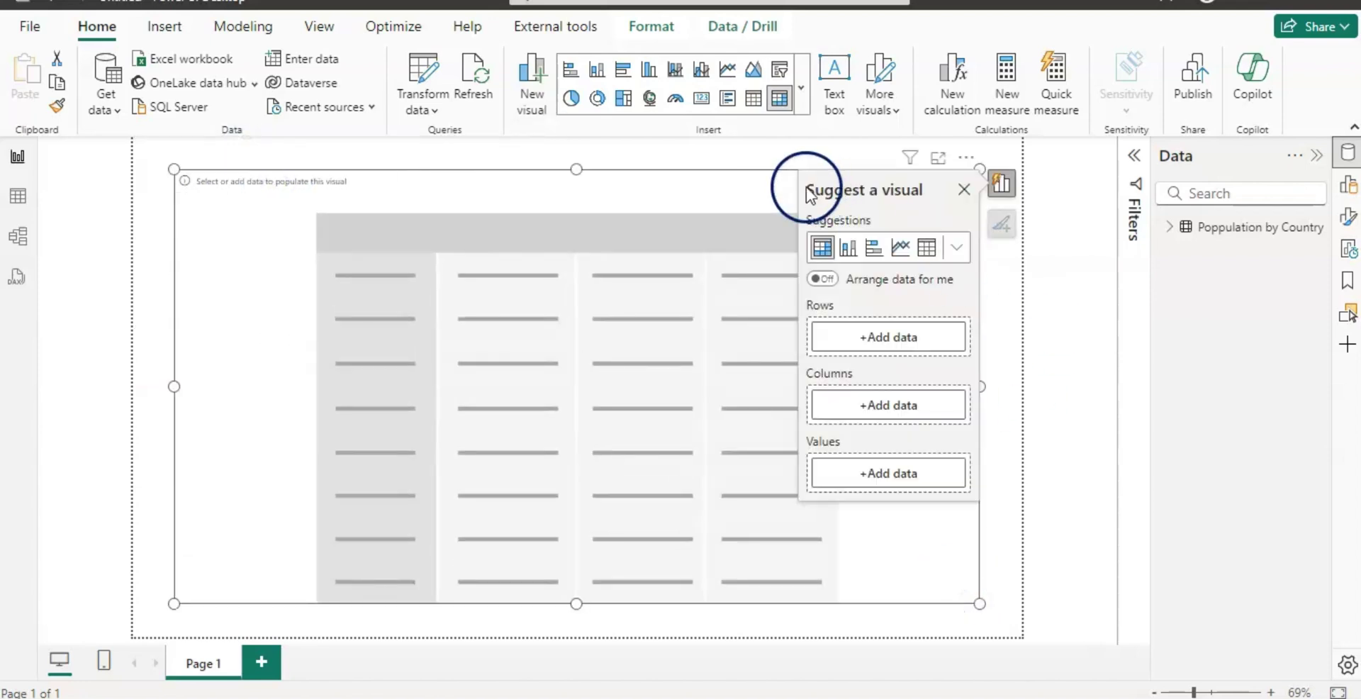
Add Location, Population and Country Code, move Country Code into Values, and dismiss suggestions
click(1170, 227)
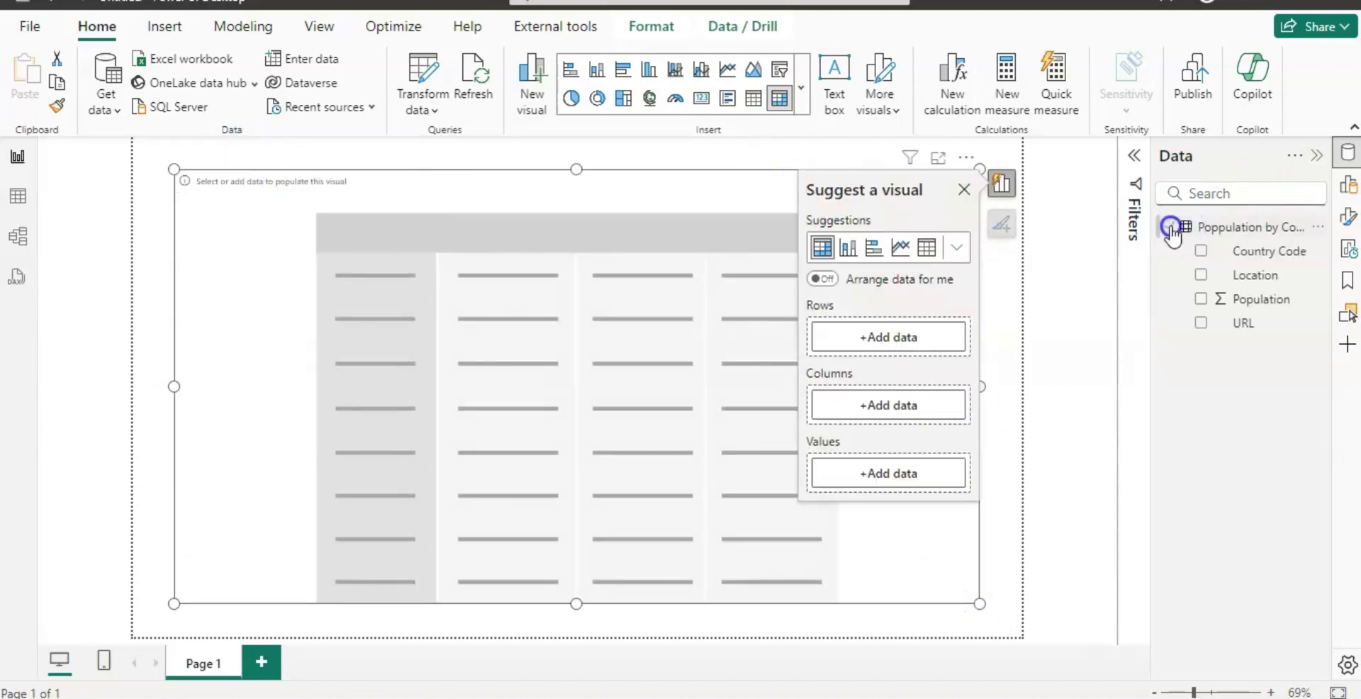
click(1203, 277)
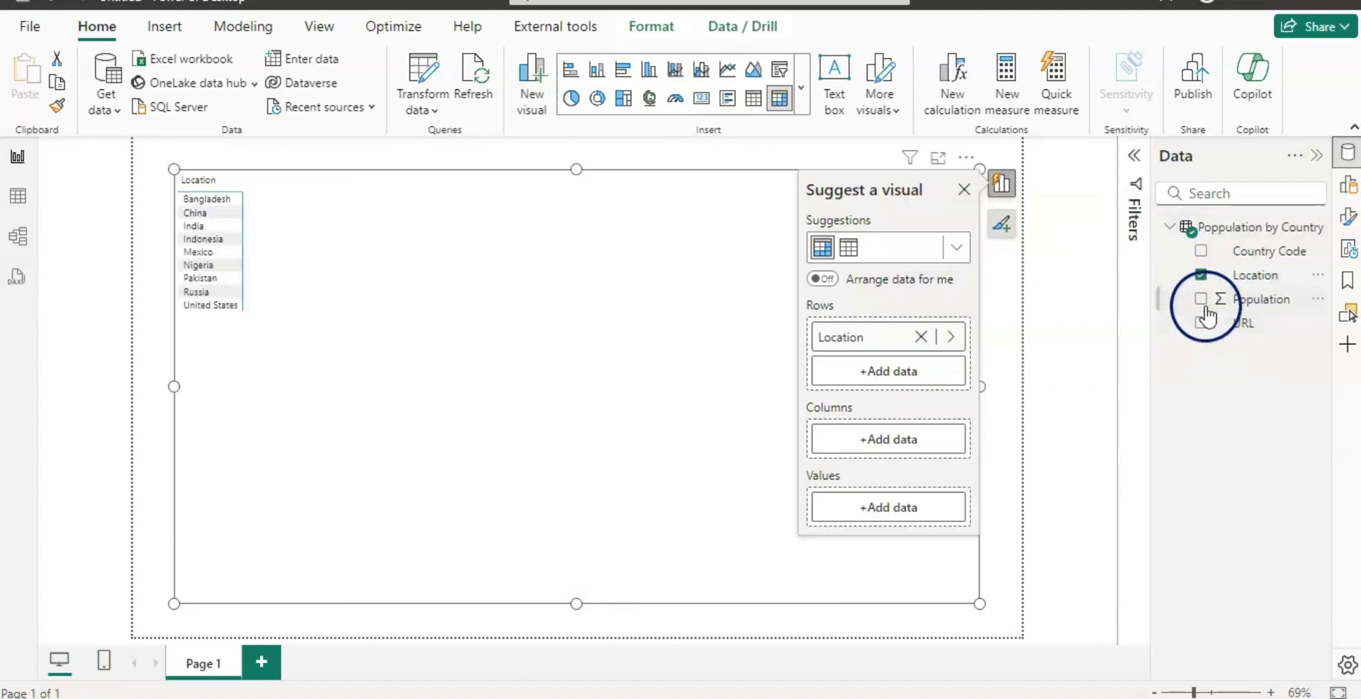
click(1203, 300)
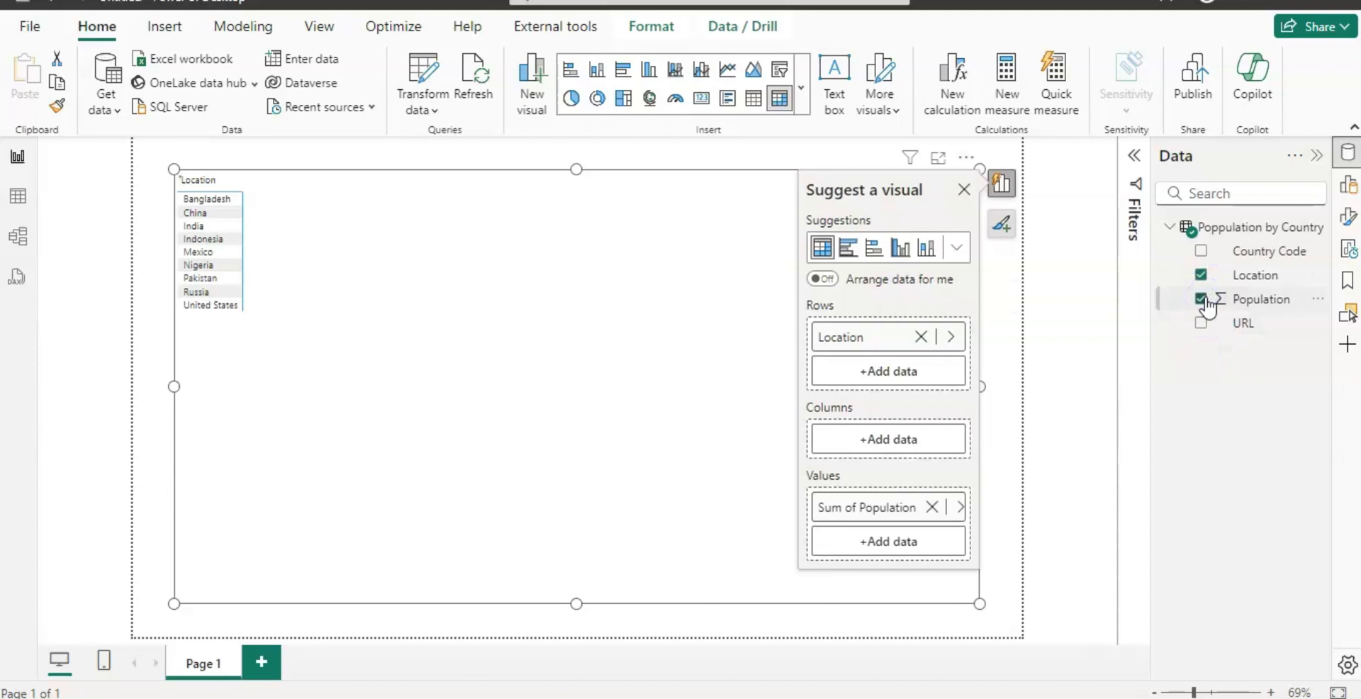
click(1201, 251)
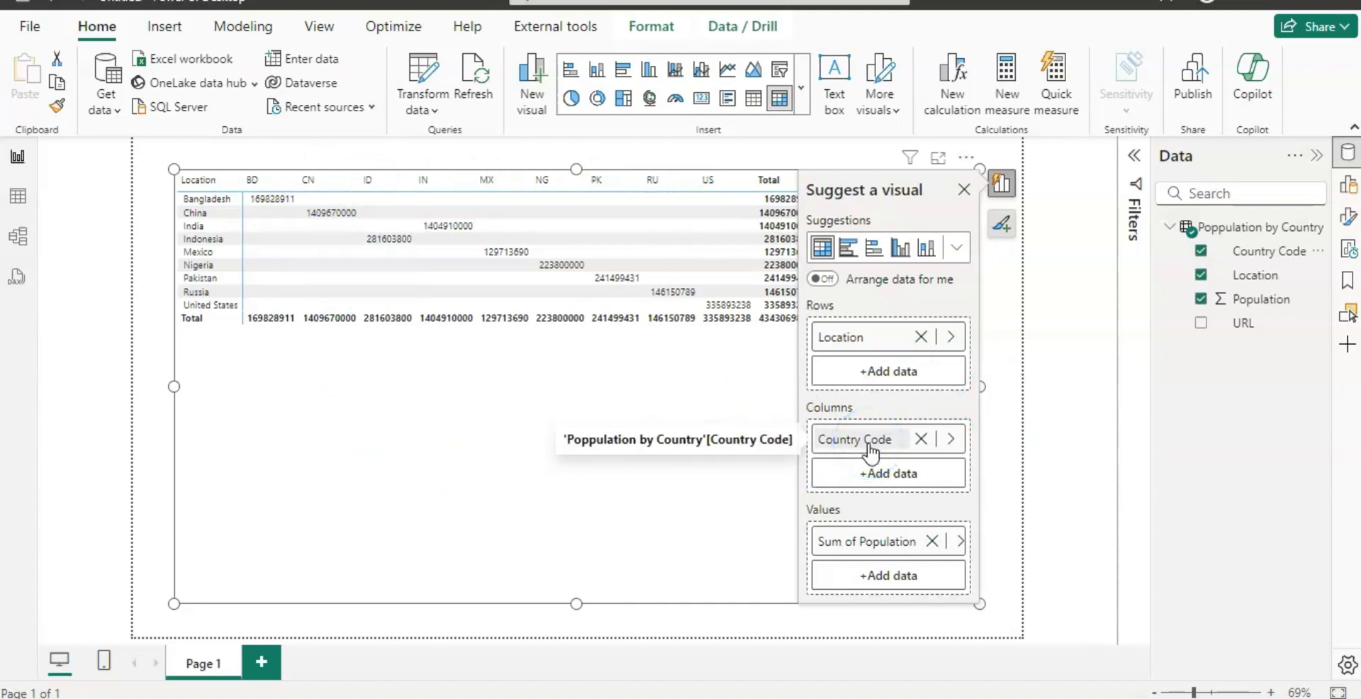
drag(870, 446, 870, 524)
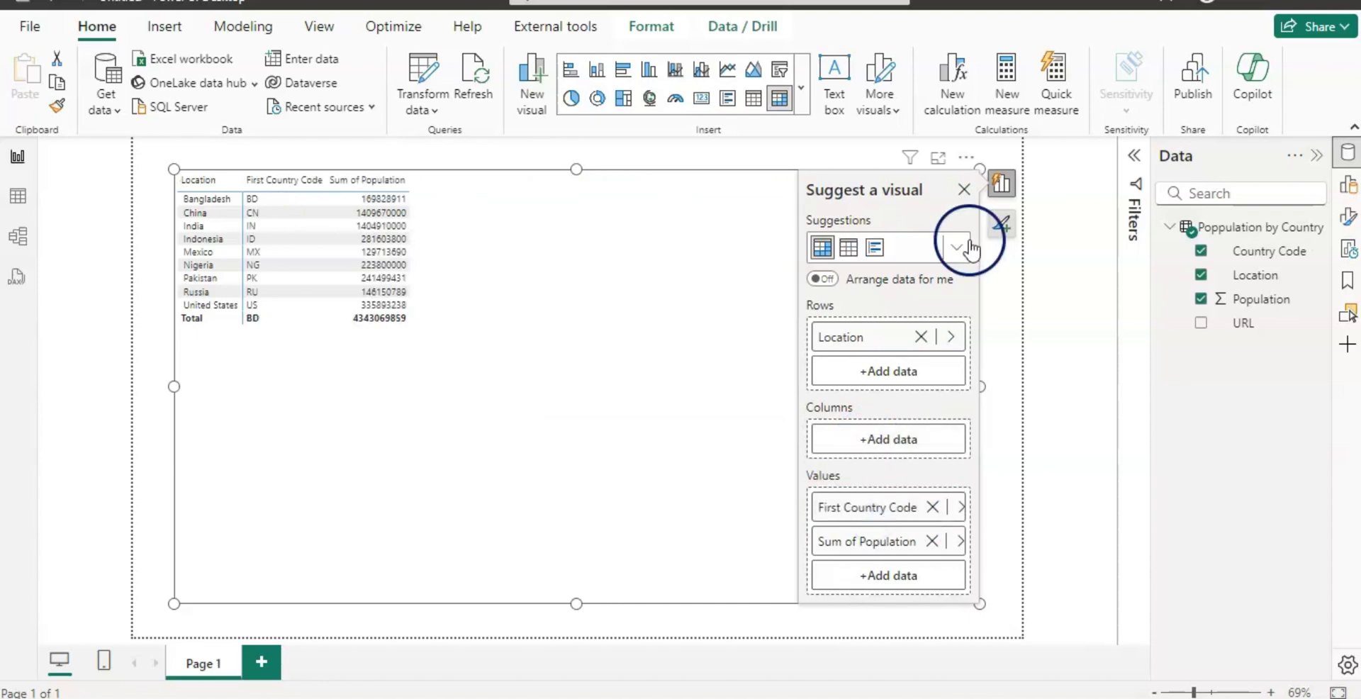
click(964, 189)
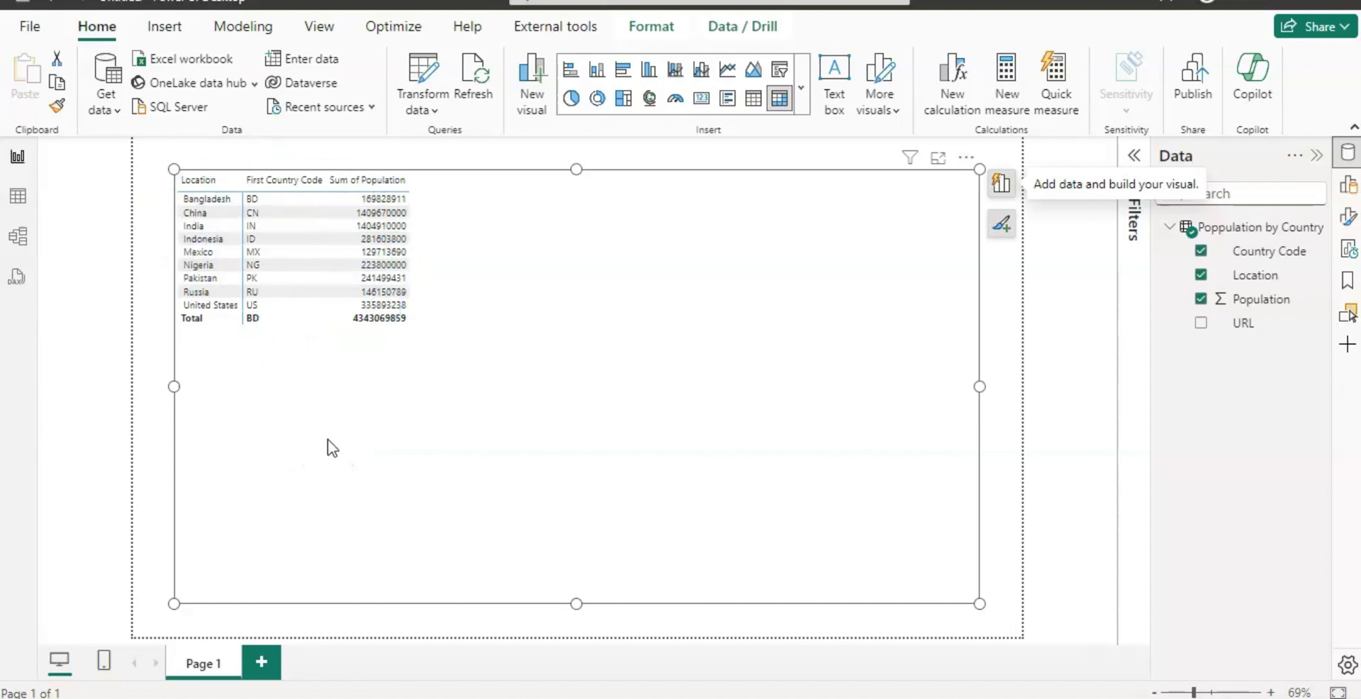
Show the matrix's Build pane and shrink the matrix to about half its size
click(754, 99)
click(623, 339)
click(448, 423)
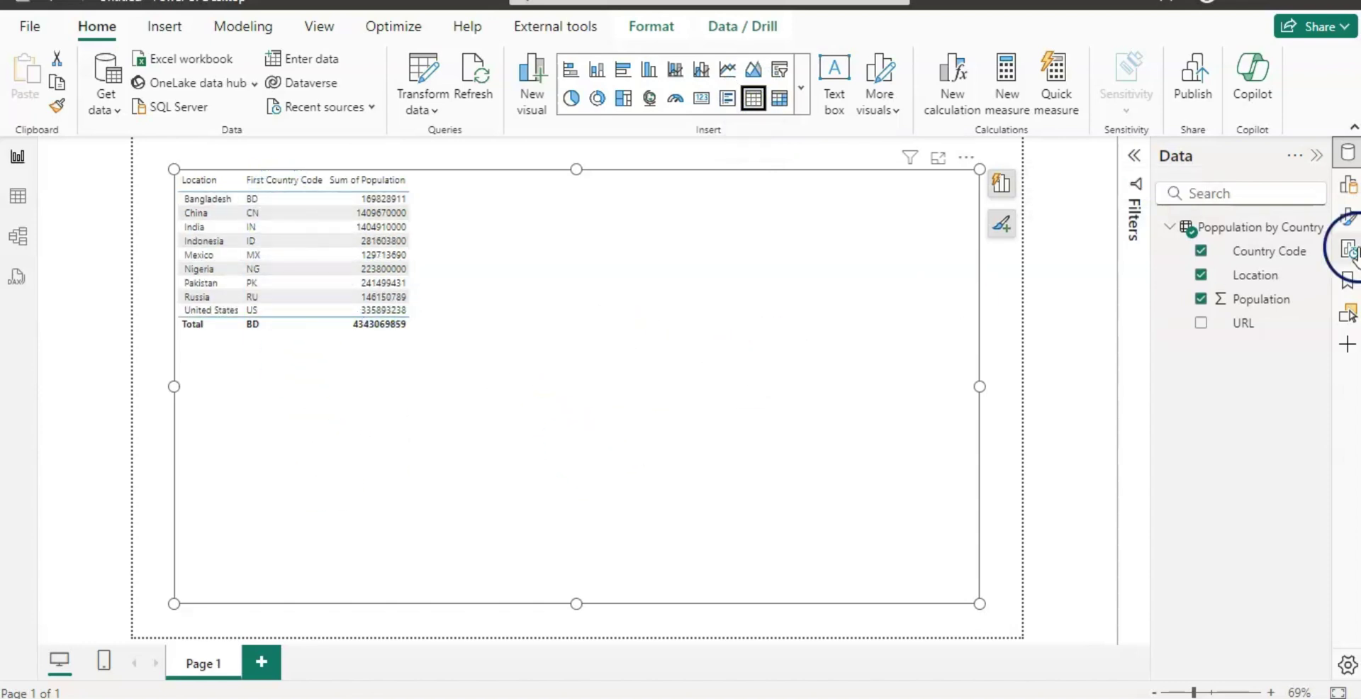
click(1348, 185)
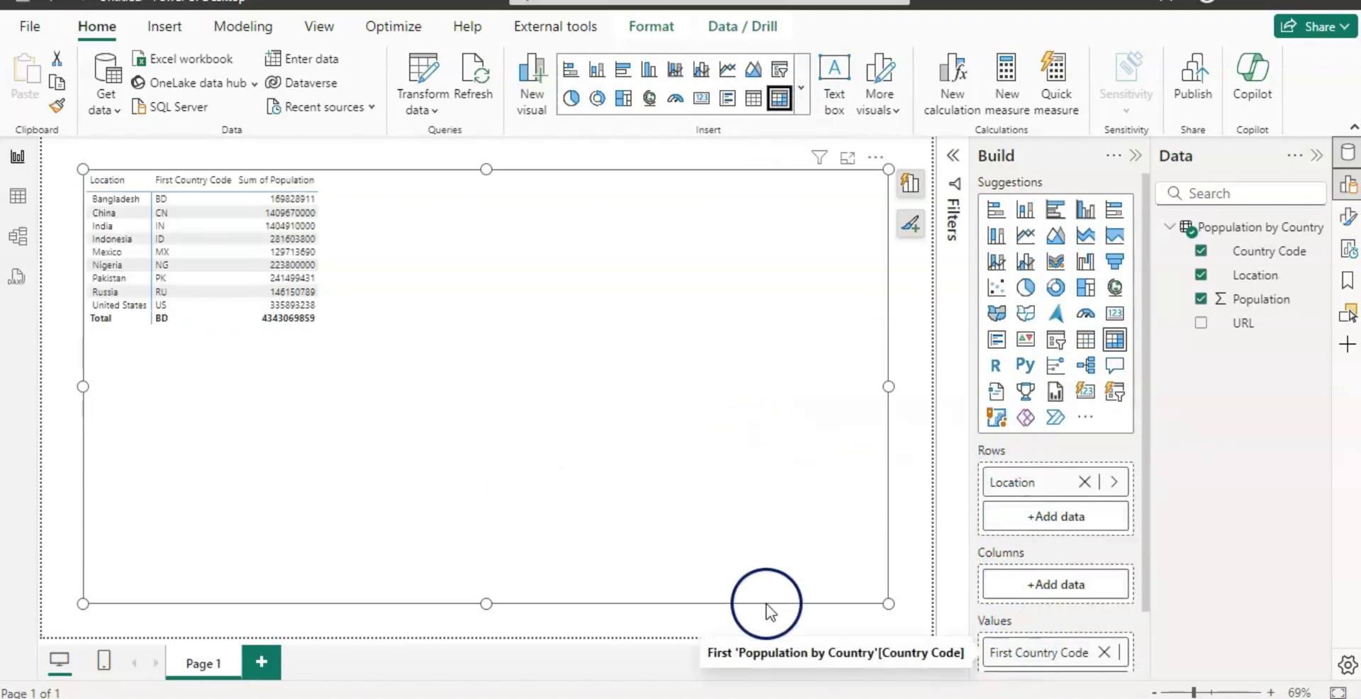
drag(888, 604, 536, 452)
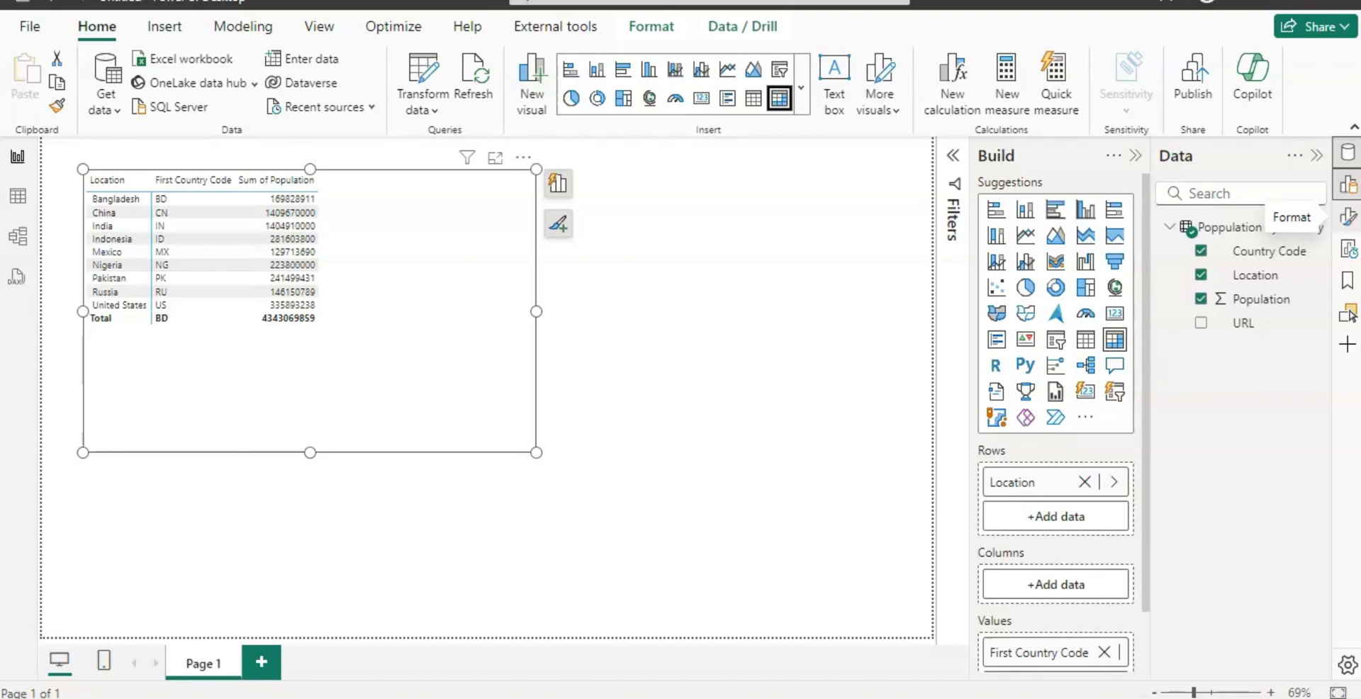
In the matrix formatting options, set the Values font size to 20
click(1347, 220)
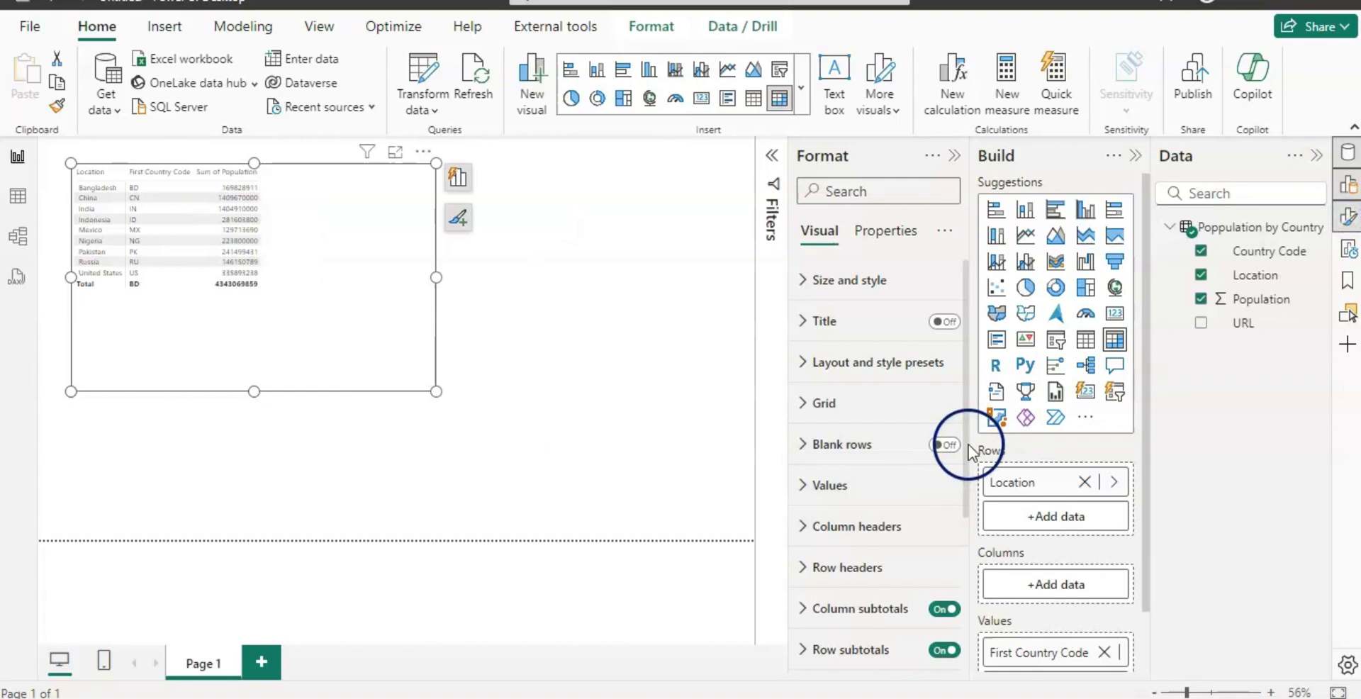
drag(968, 451, 984, 606)
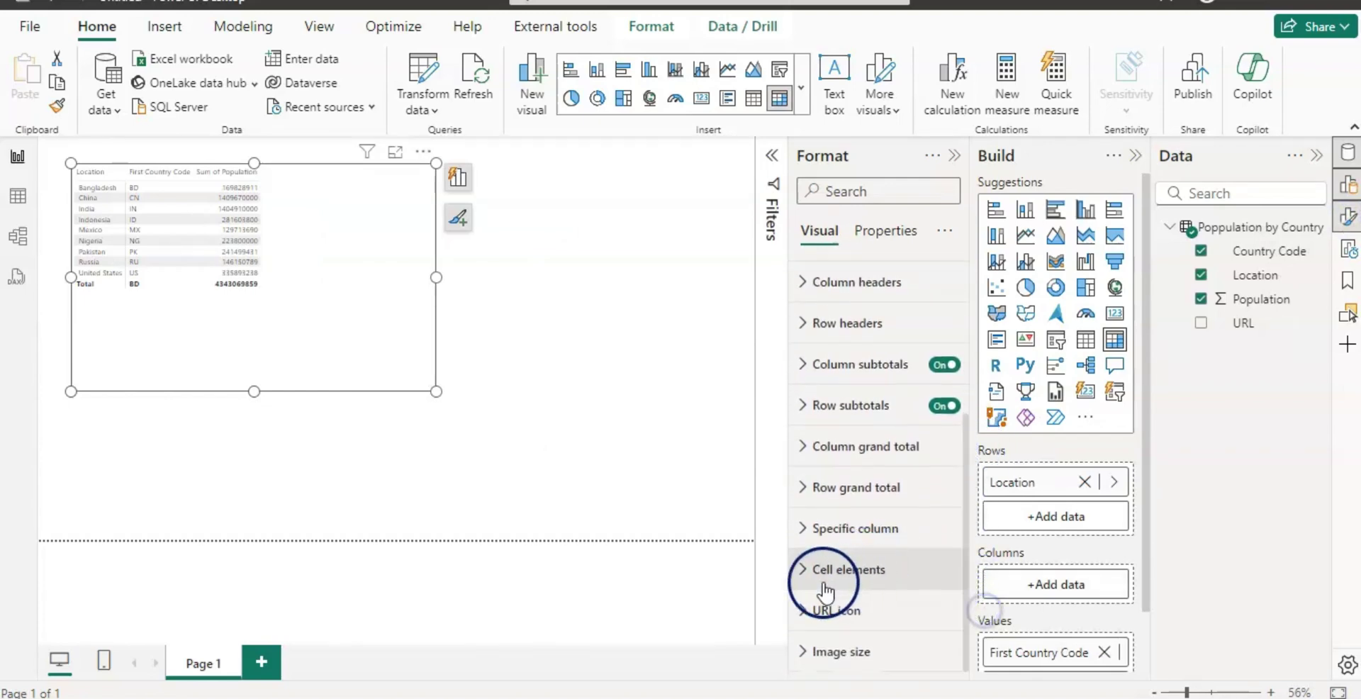
click(803, 572)
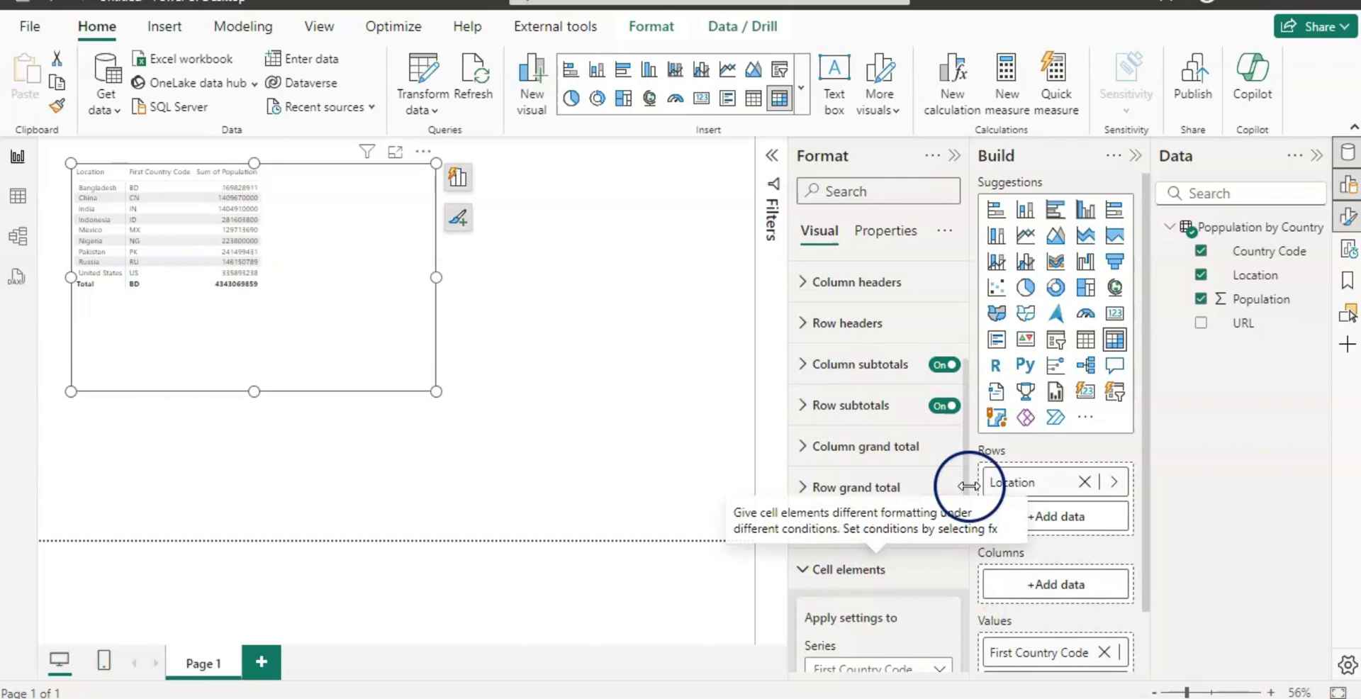
drag(964, 450, 978, 562)
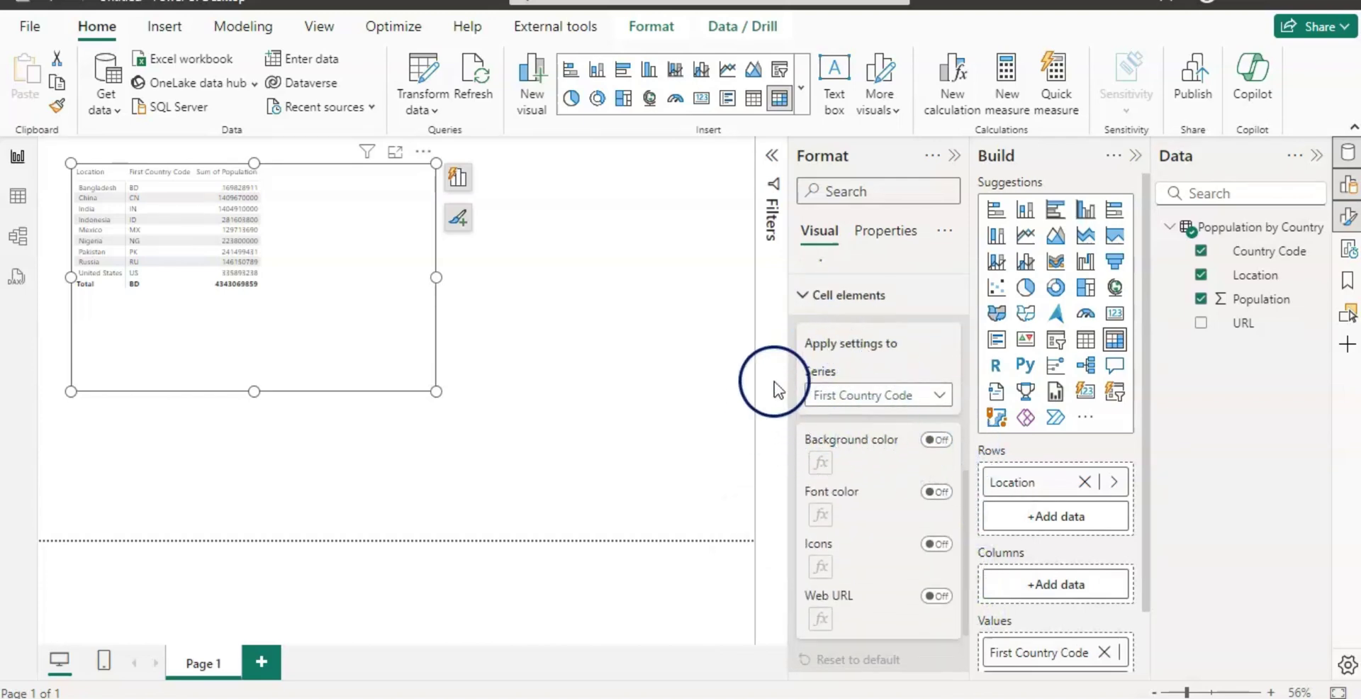
click(940, 396)
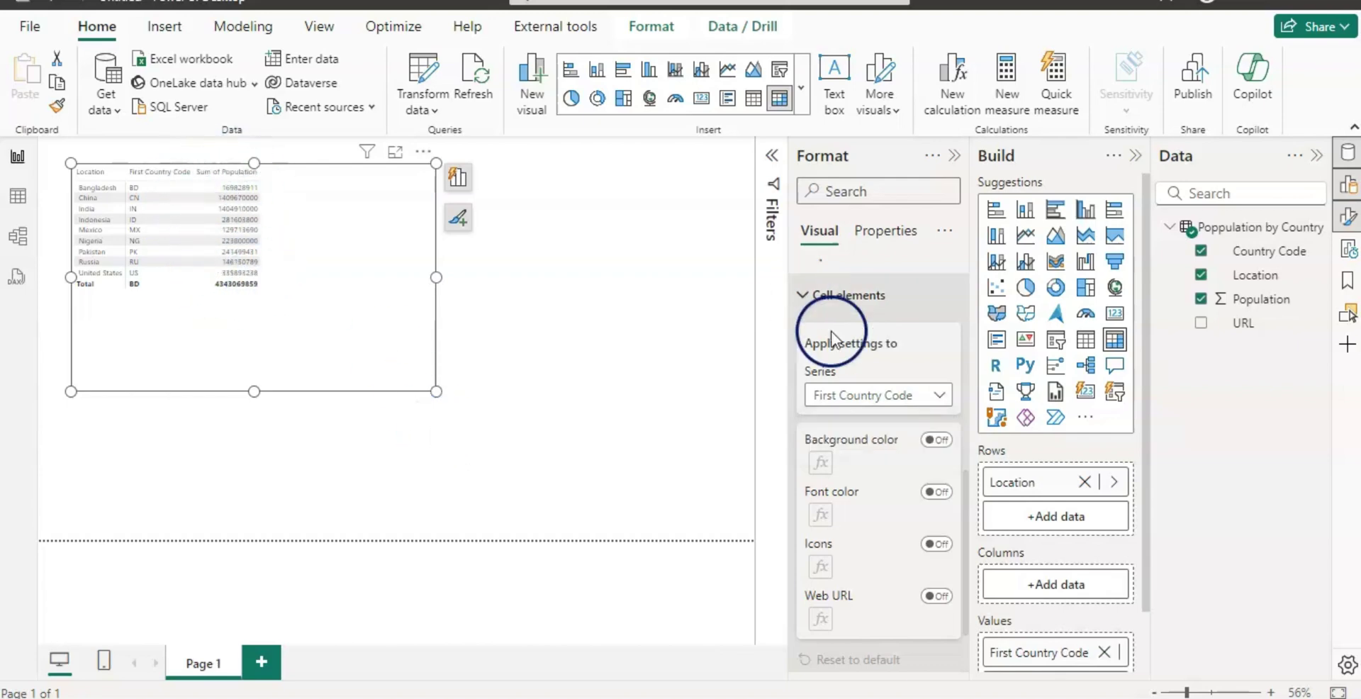
scroll(967, 496, up, 3)
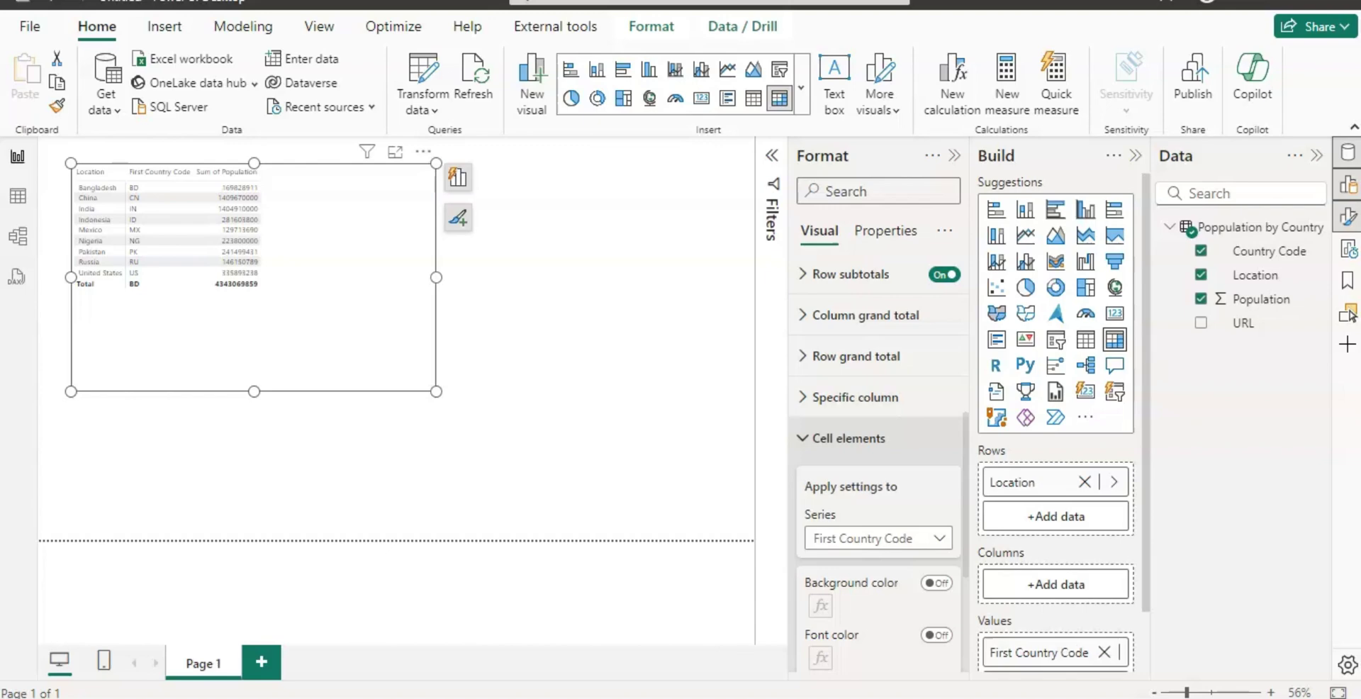
scroll(960, 389, up, 2)
scroll(968, 460, up, 3)
click(808, 410)
double_click(907, 511)
text(20)
click(826, 411)
Set row header and column header font sizes to 20 and enlarge the matrix on the page
click(800, 492)
double_click(920, 594)
text(20)
click(800, 493)
click(799, 452)
double_click(917, 551)
text(20)
drag(436, 391, 597, 473)
click(801, 452)
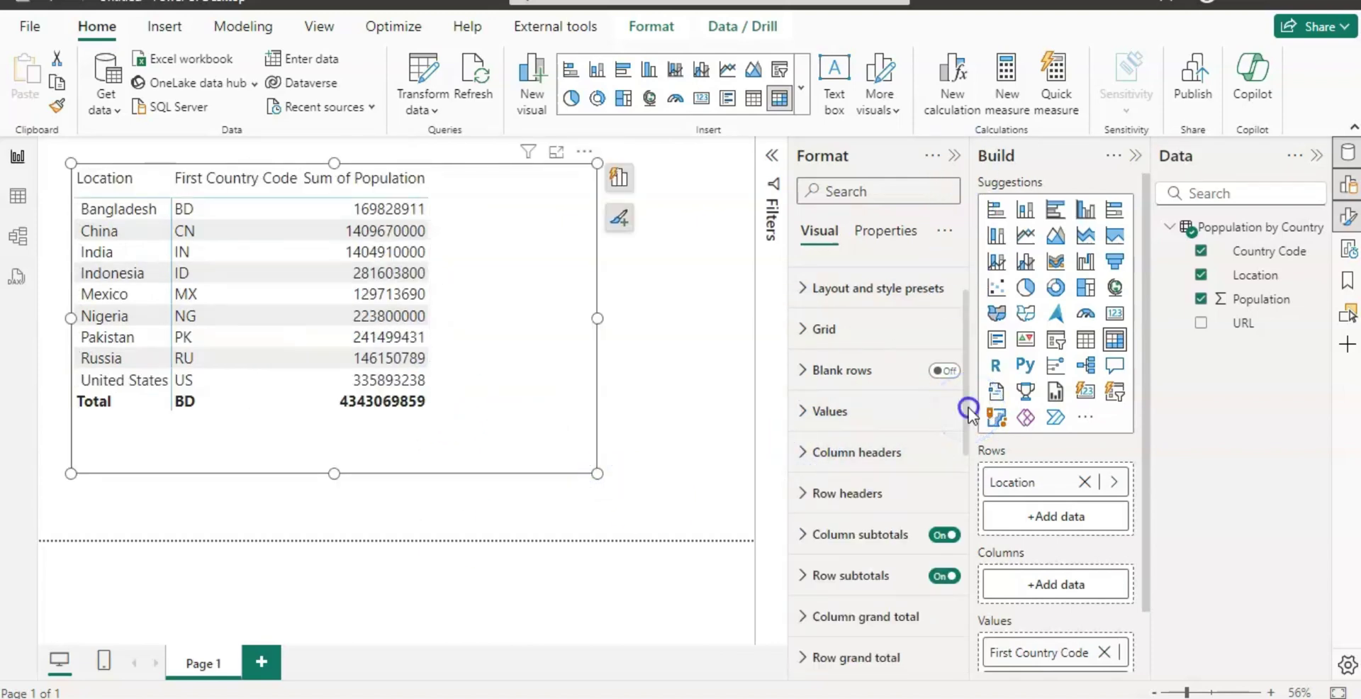
drag(968, 411, 976, 548)
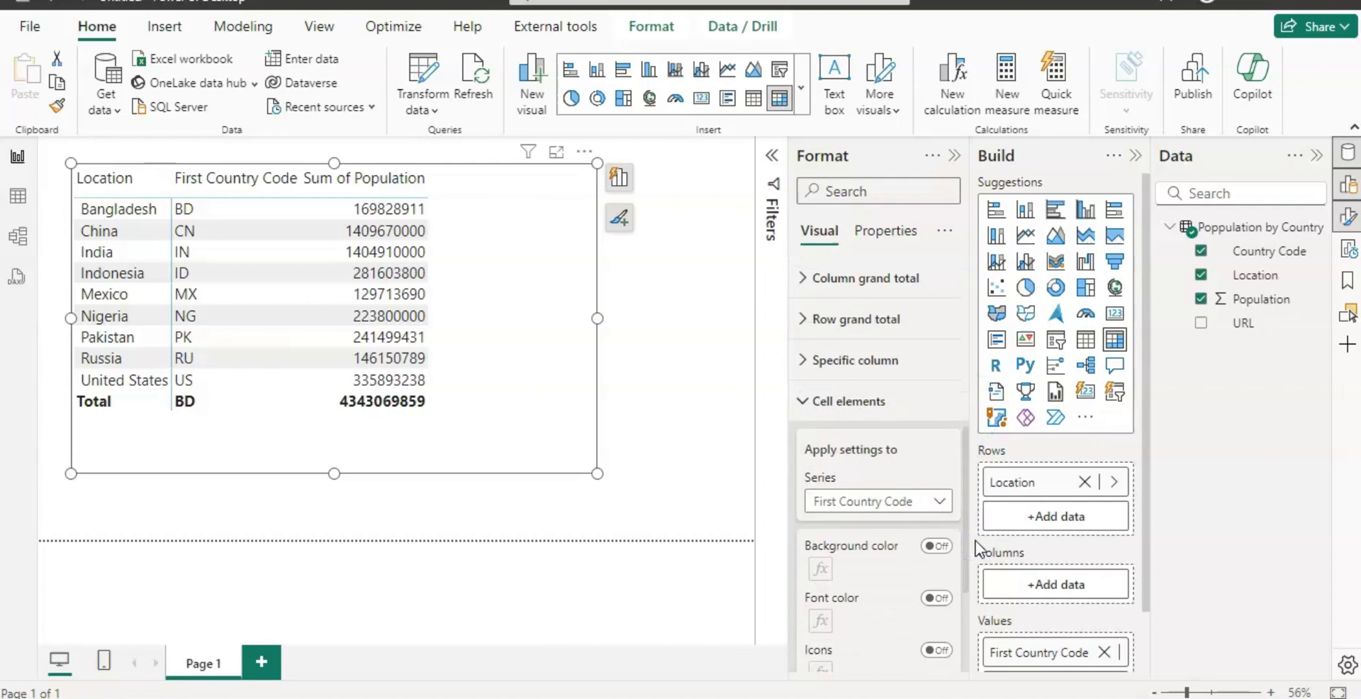
click(933, 501)
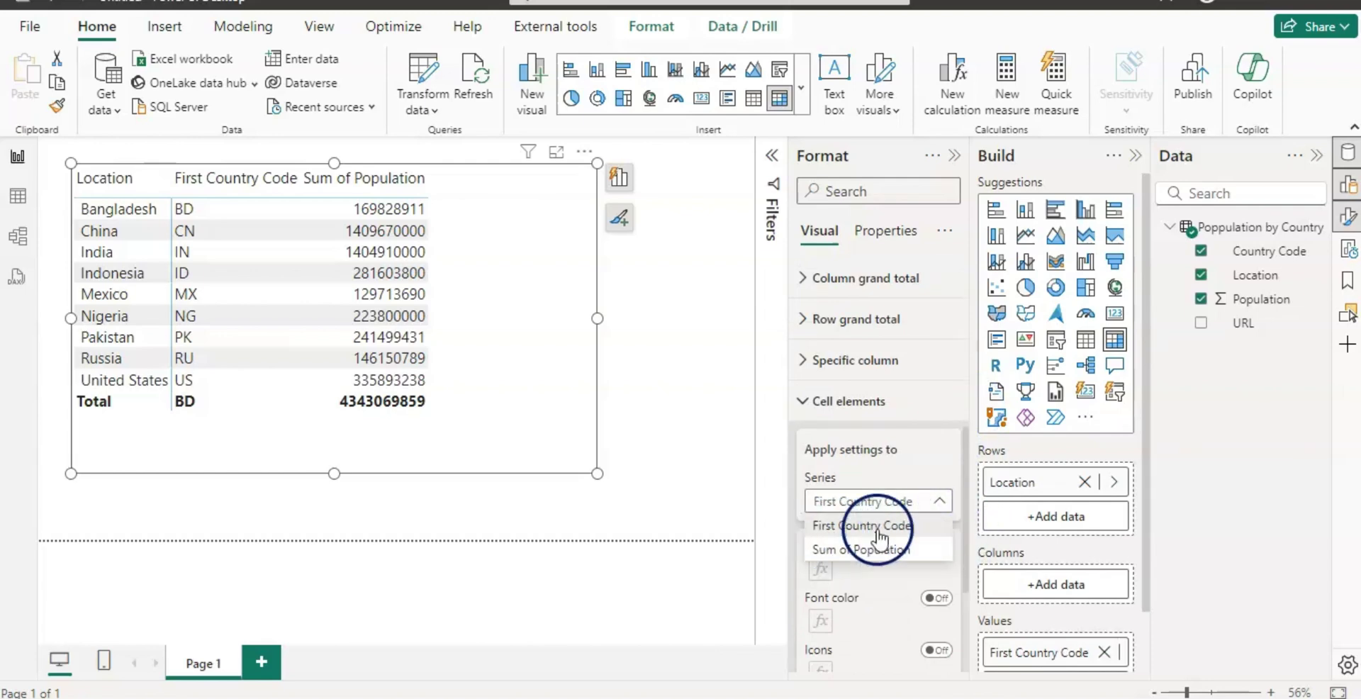
Make First Country Code values Web URL links based on the URL field's value
click(887, 529)
drag(966, 455, 977, 580)
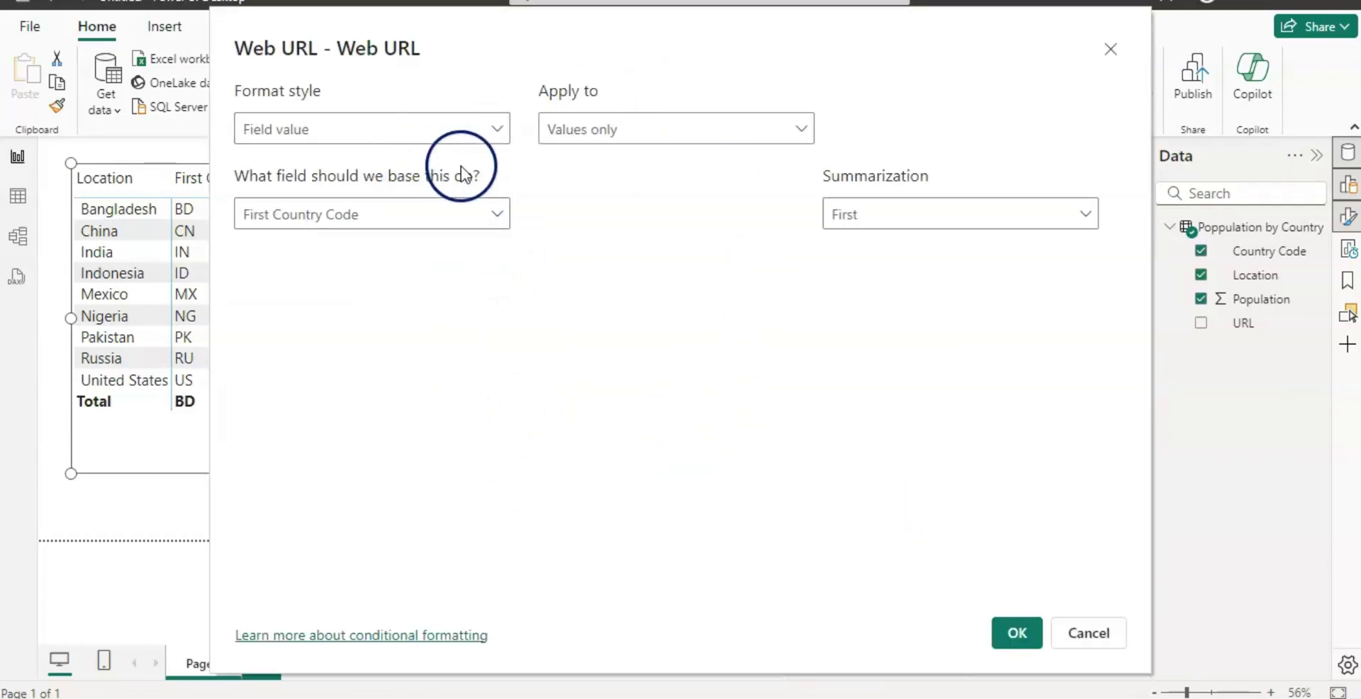
click(498, 214)
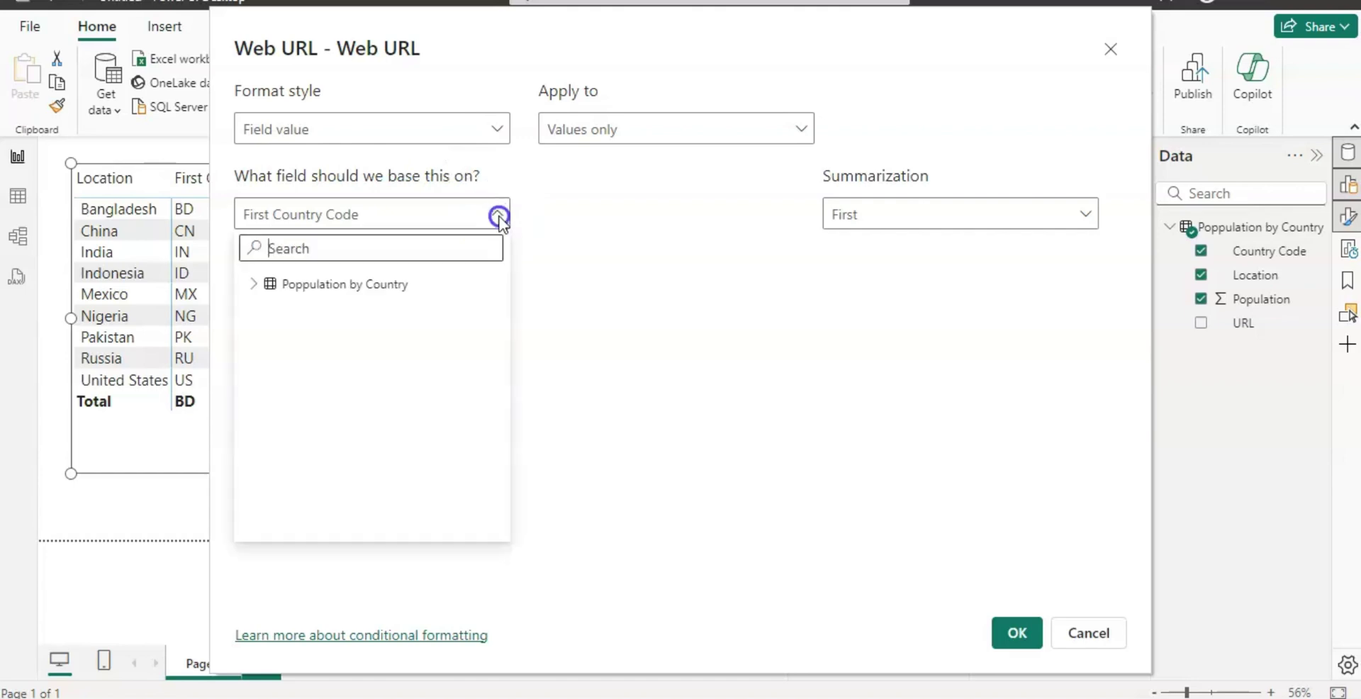
click(252, 284)
click(310, 387)
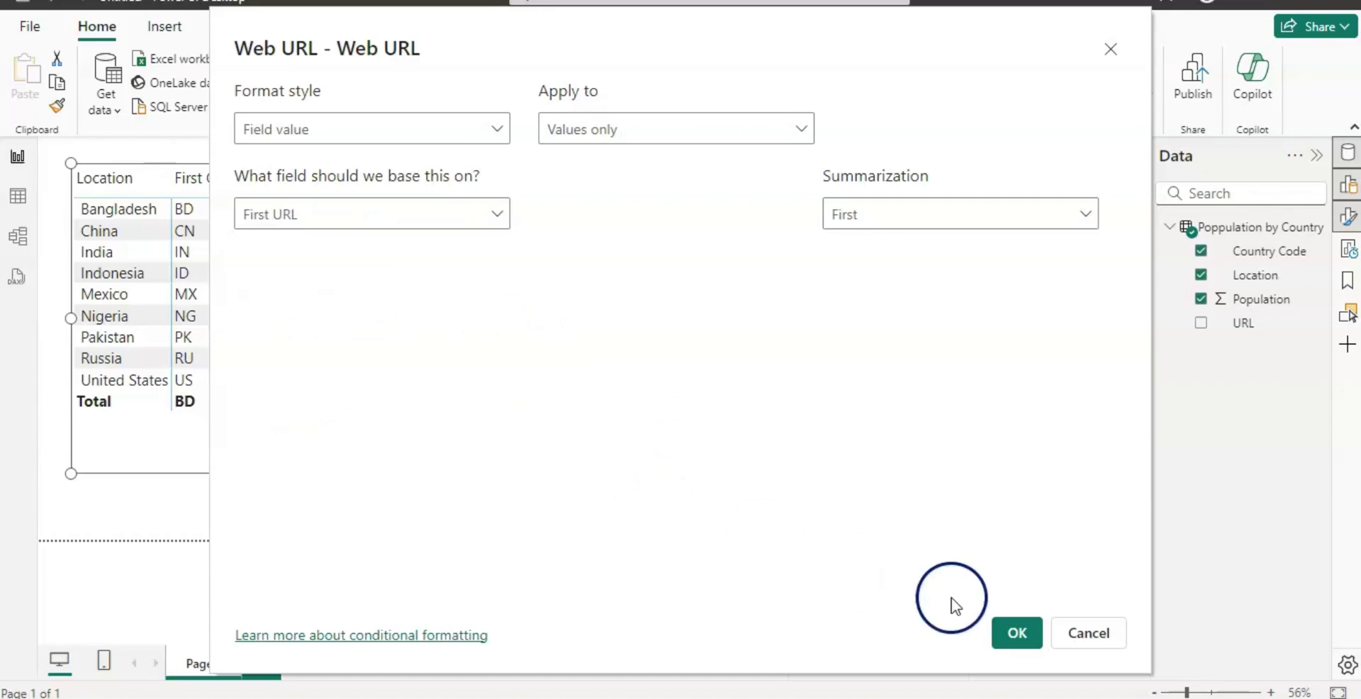
click(1020, 635)
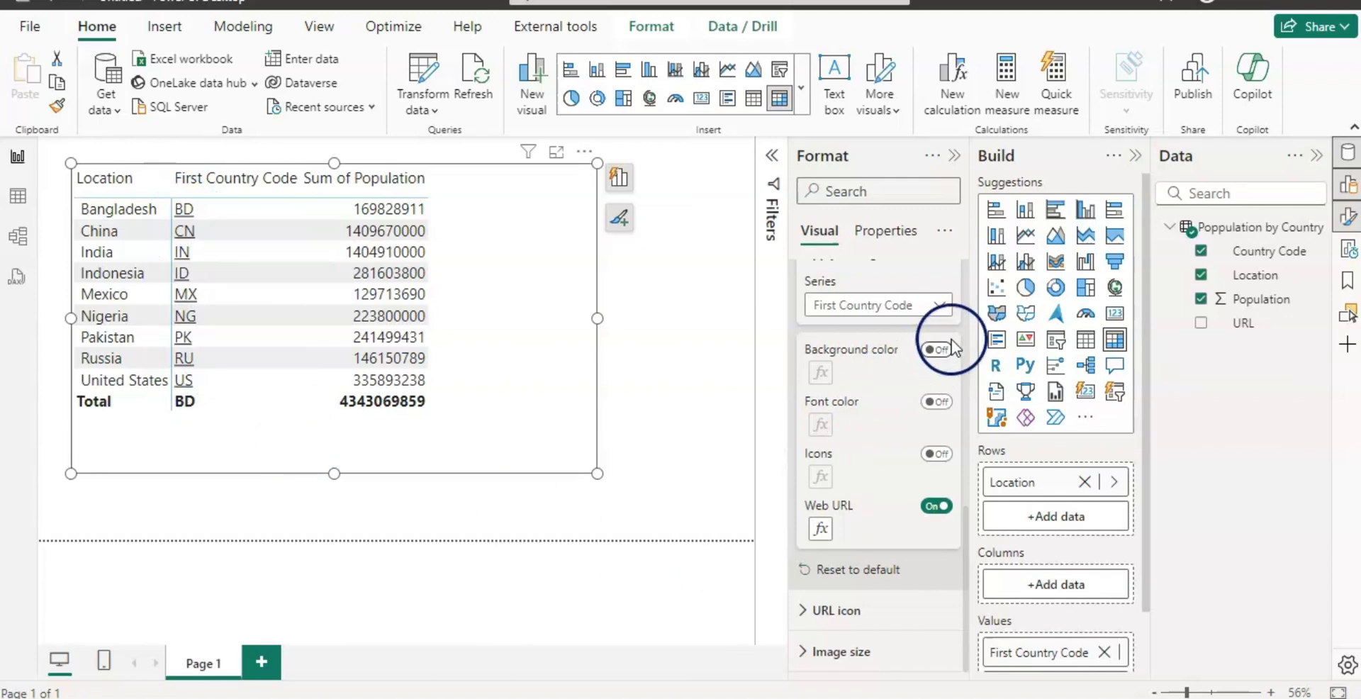
click(939, 309)
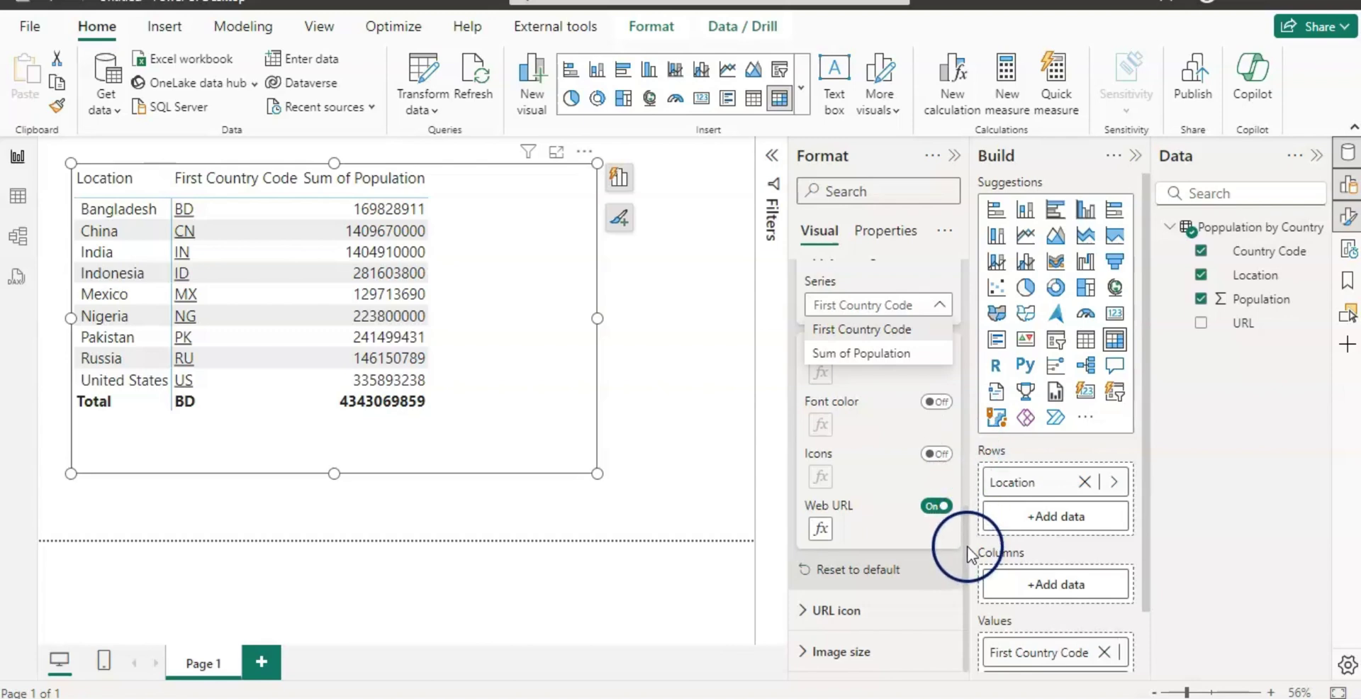
click(966, 507)
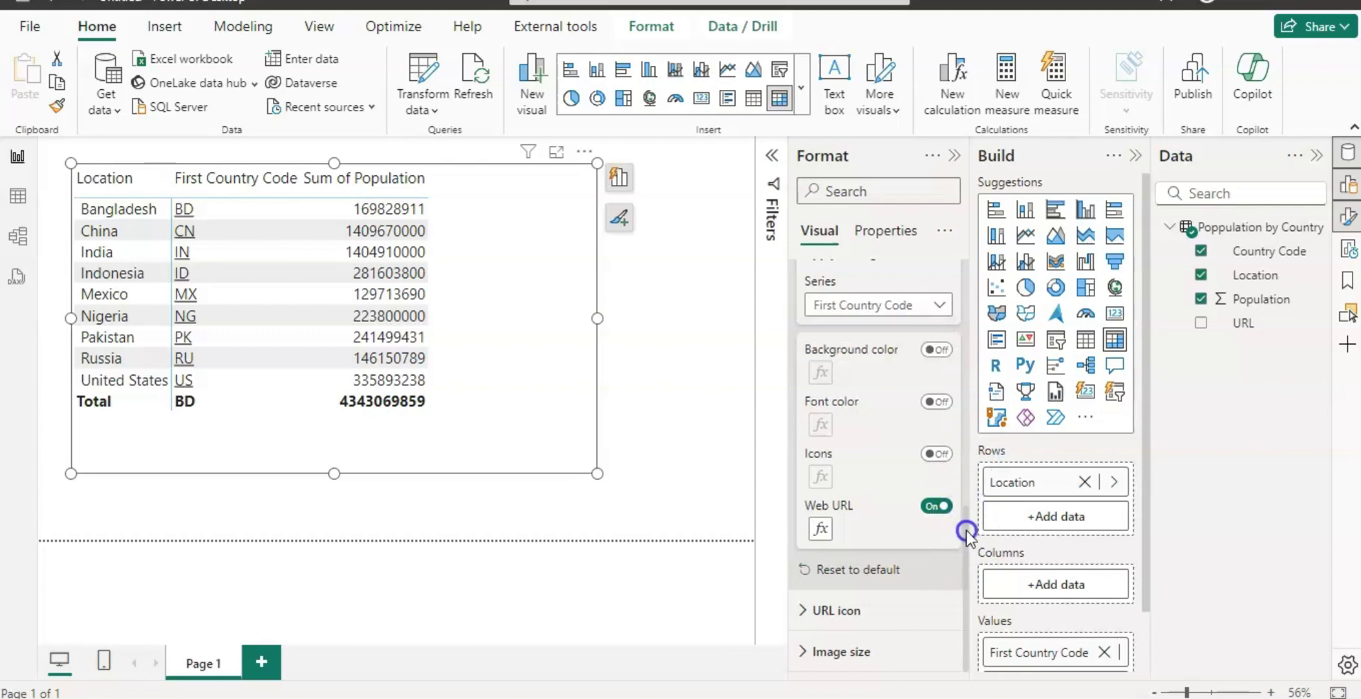
drag(966, 532, 966, 504)
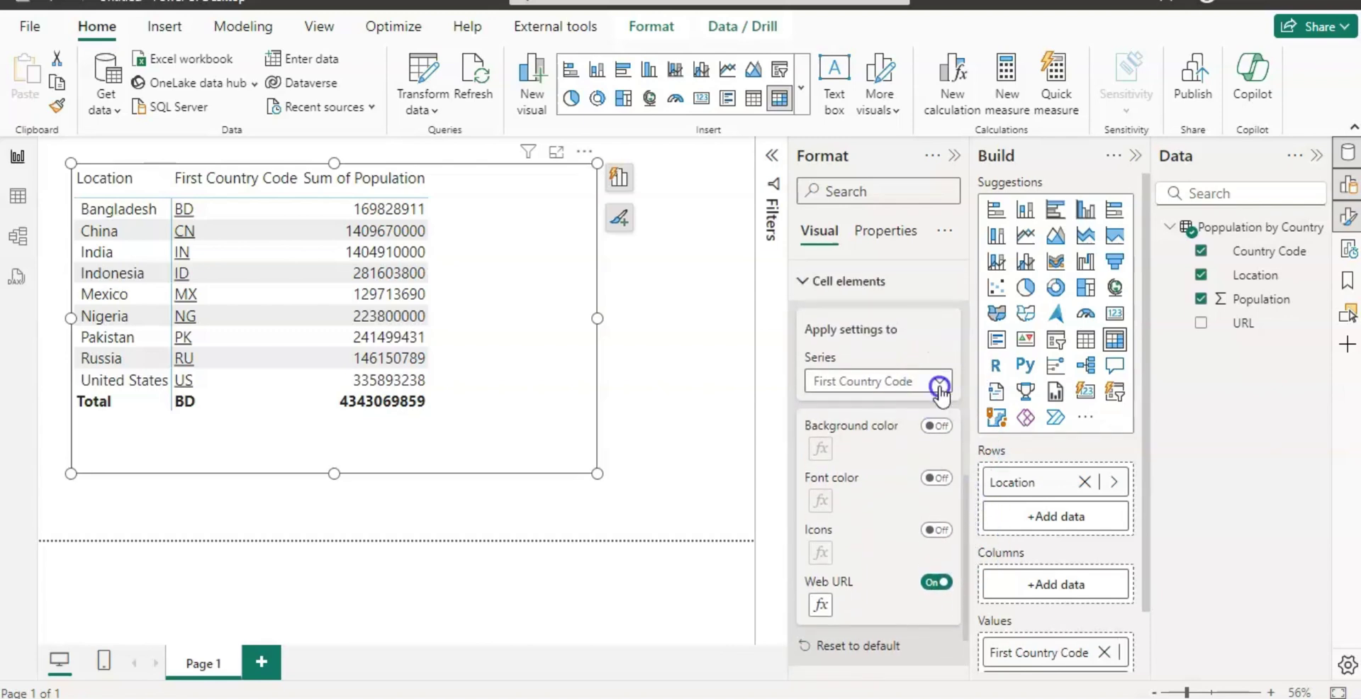
click(939, 386)
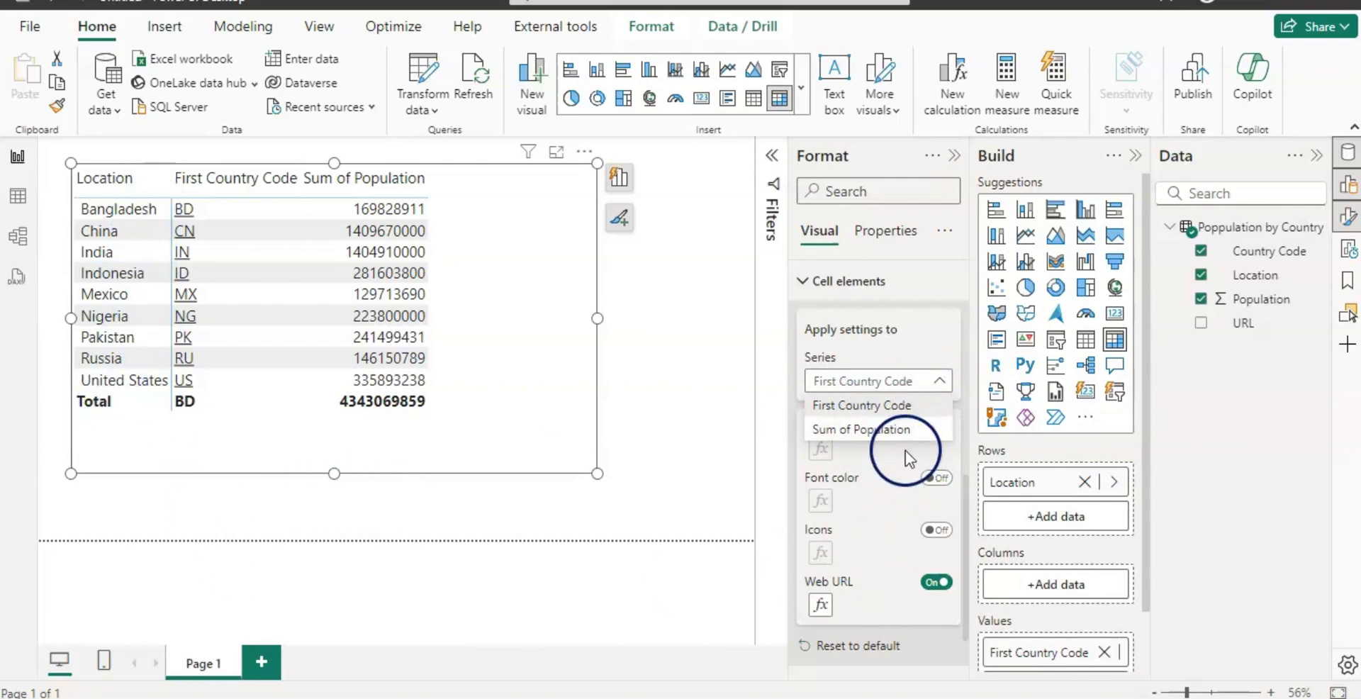
click(888, 540)
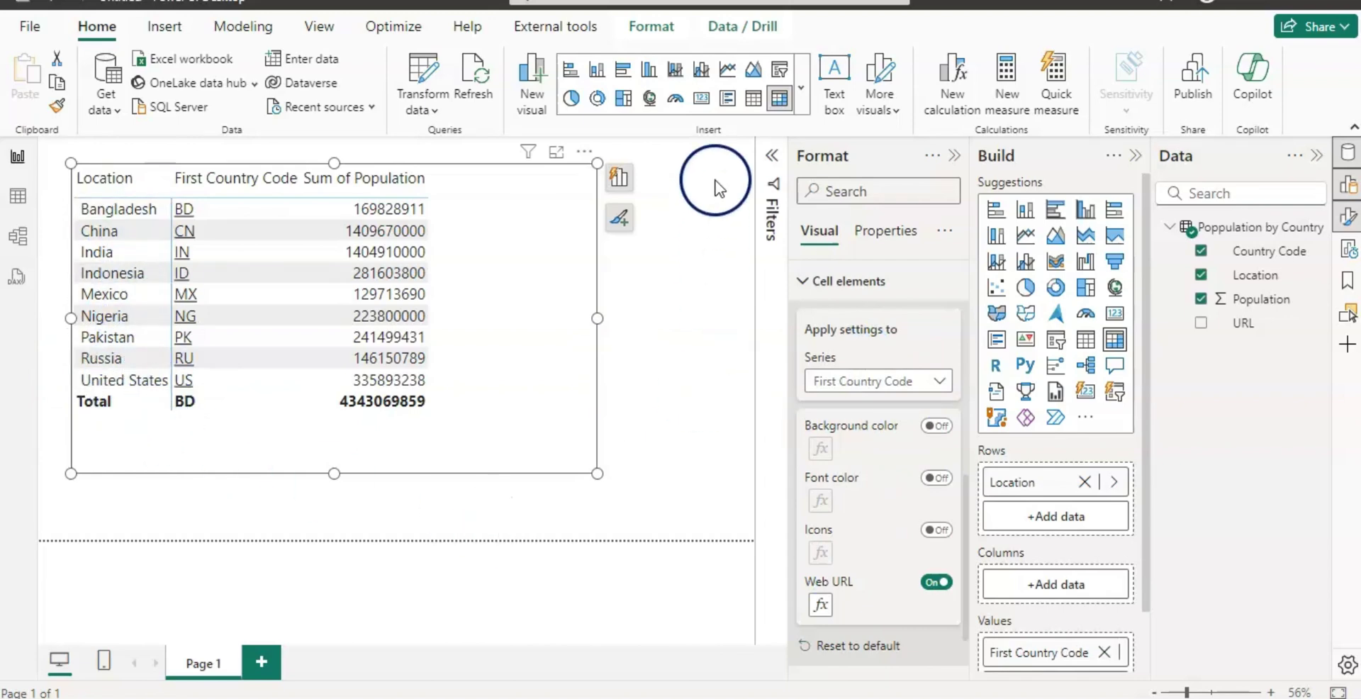
click(753, 101)
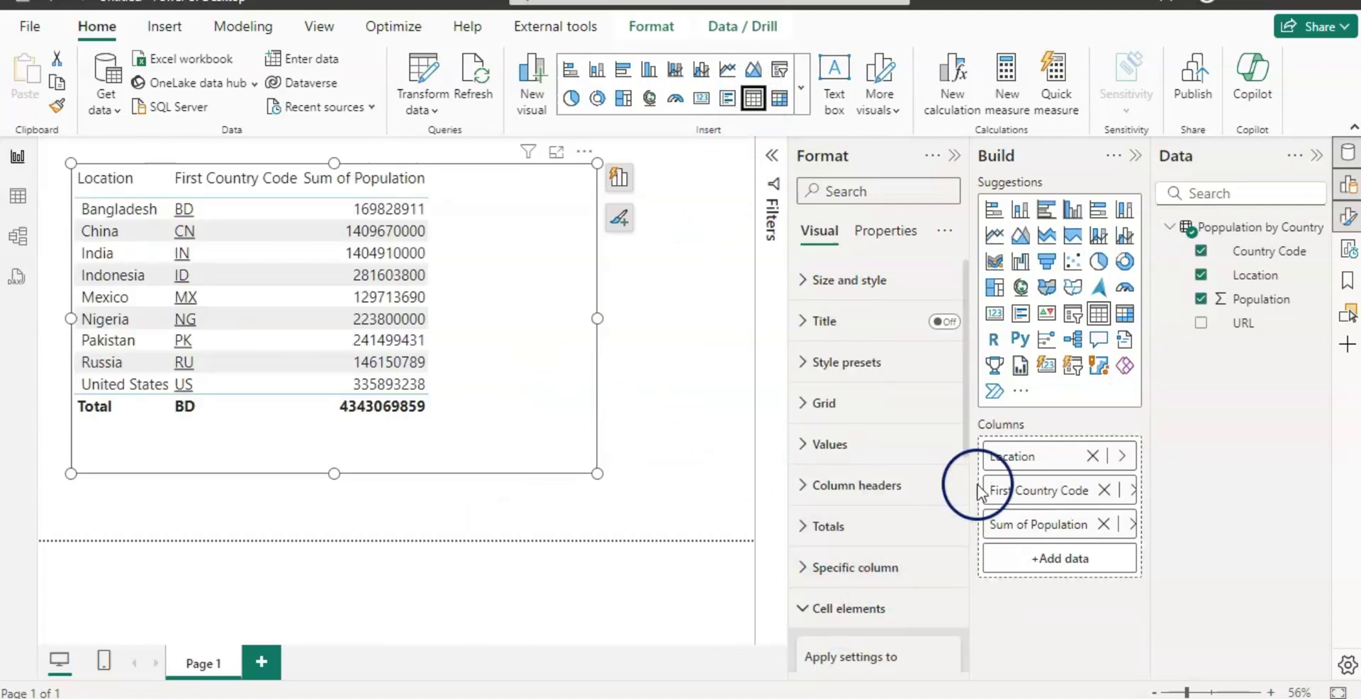
drag(967, 419, 976, 547)
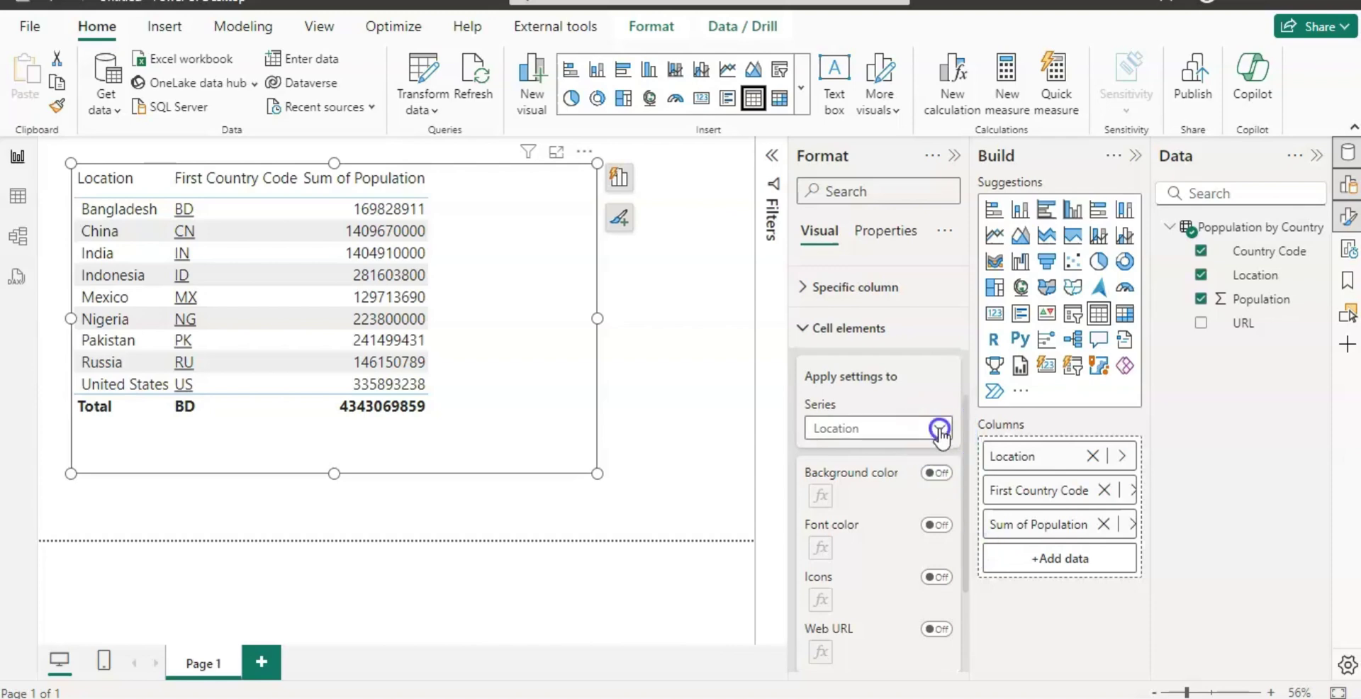
click(942, 441)
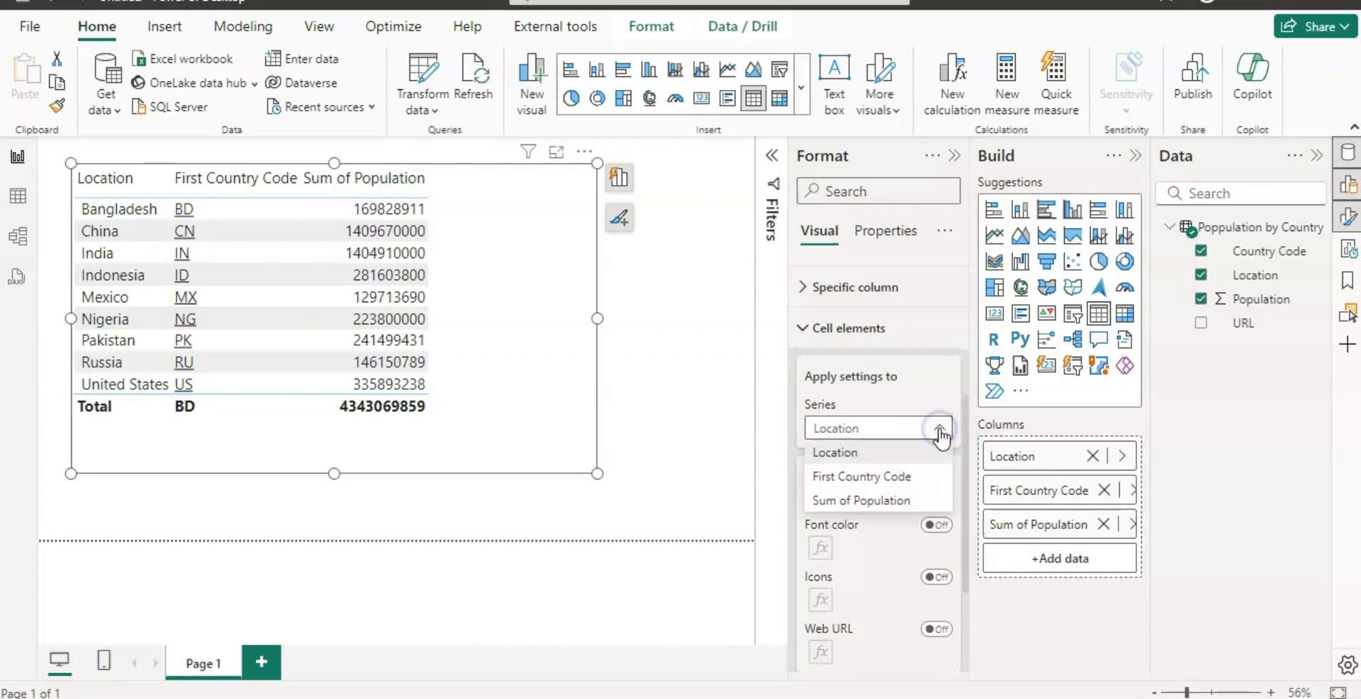
click(838, 455)
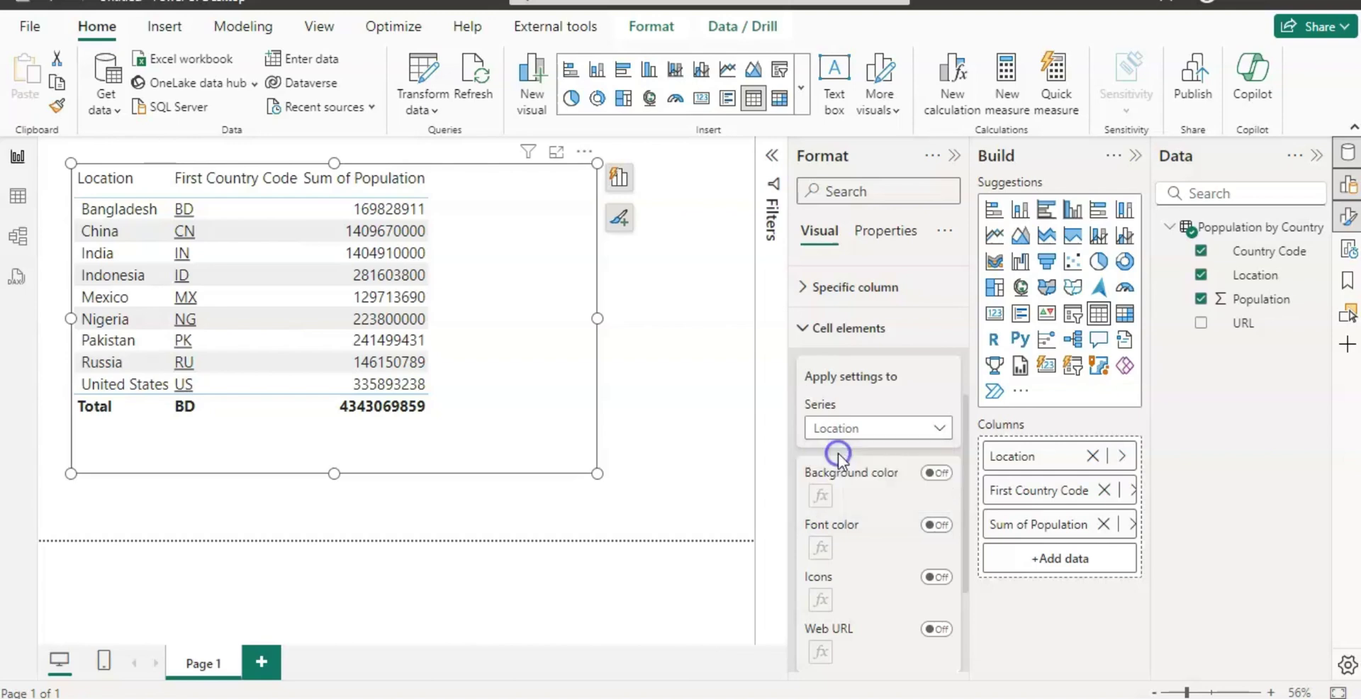
click(965, 489)
scroll(963, 491, down, 3)
click(947, 465)
click(298, 214)
click(314, 380)
click(1017, 632)
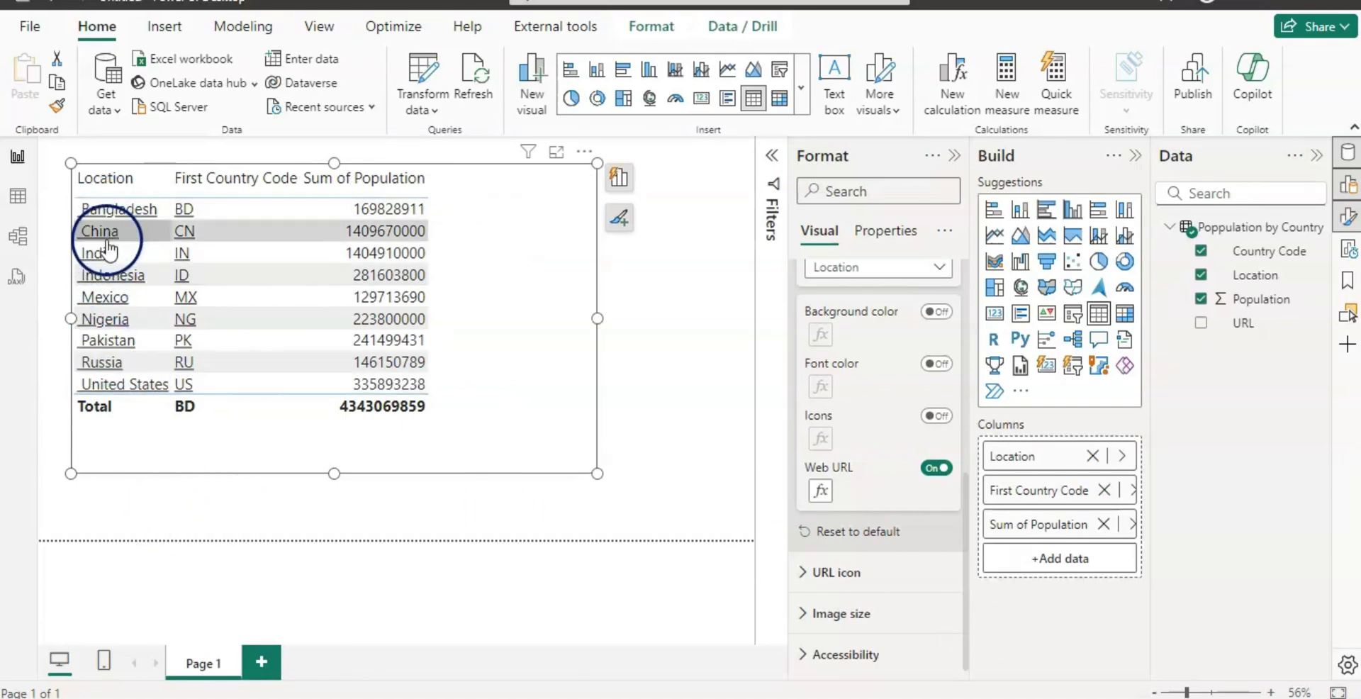
click(780, 99)
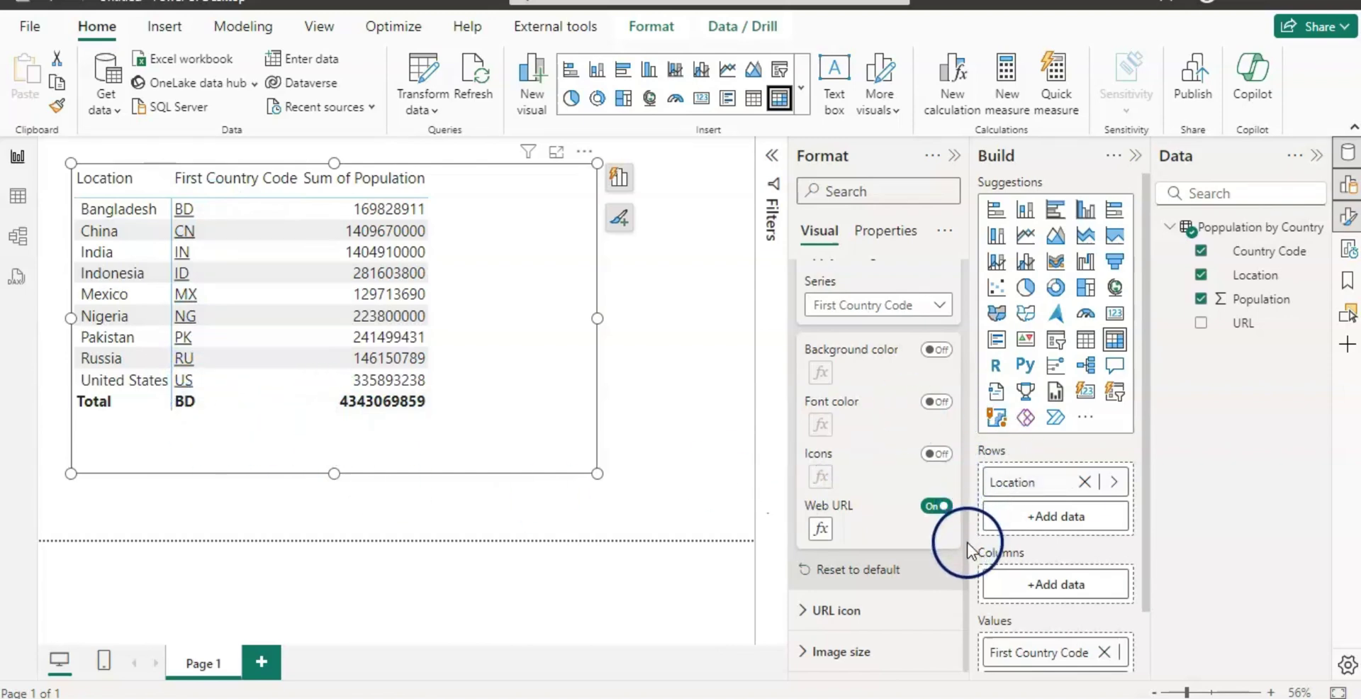
Turn column and row subtotals Off and collapse the Format pane
drag(967, 545, 960, 419)
click(799, 511)
click(796, 446)
click(944, 364)
click(943, 406)
click(936, 446)
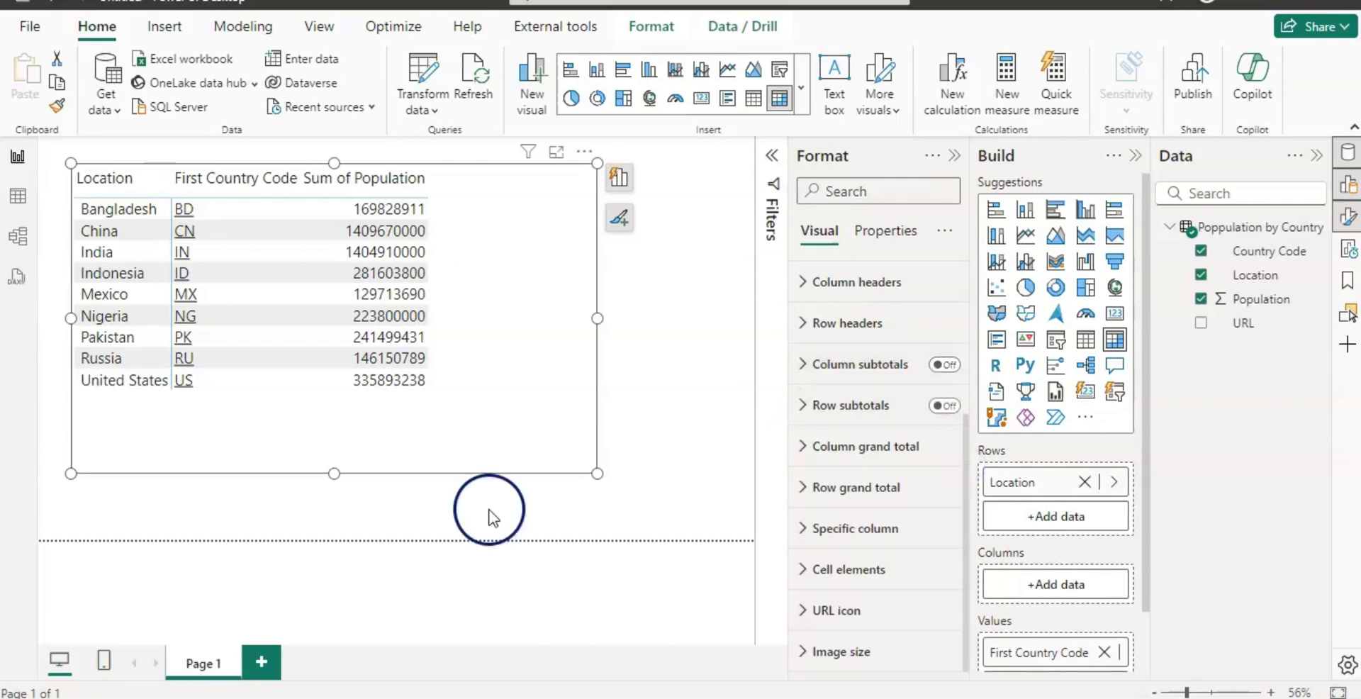
click(950, 159)
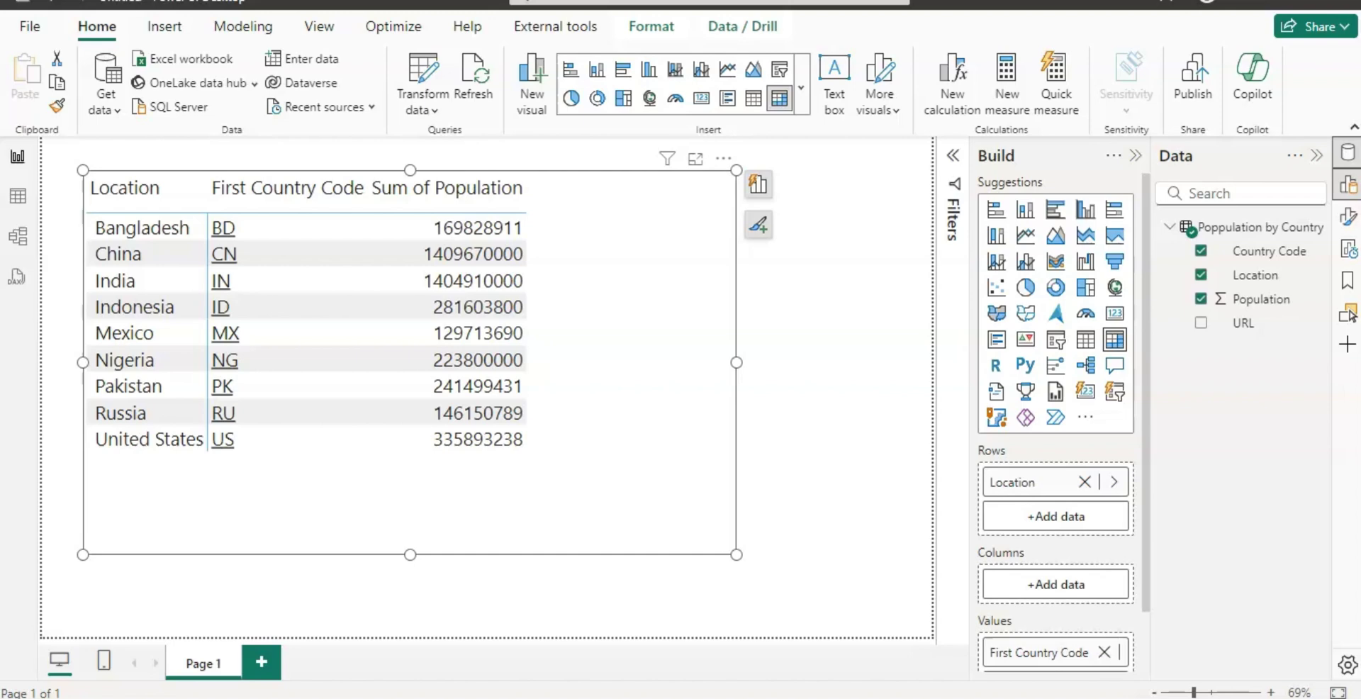
click(245, 467)
click(245, 468)
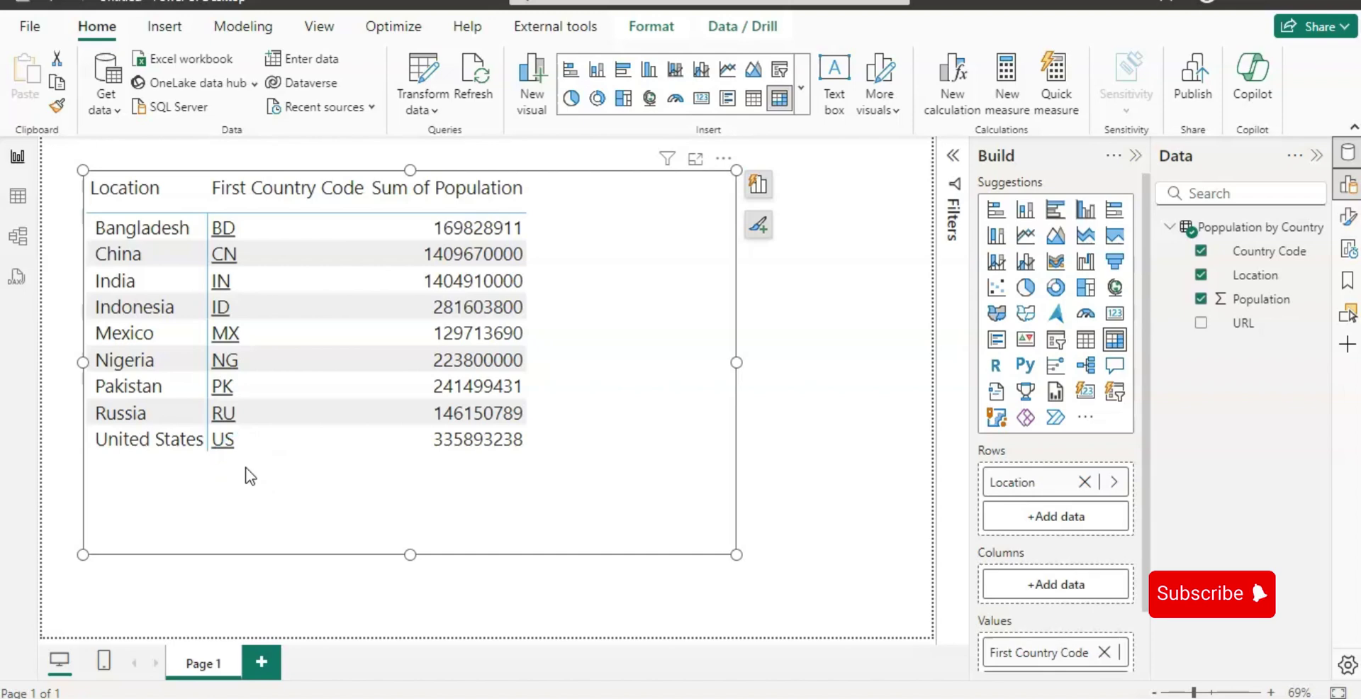